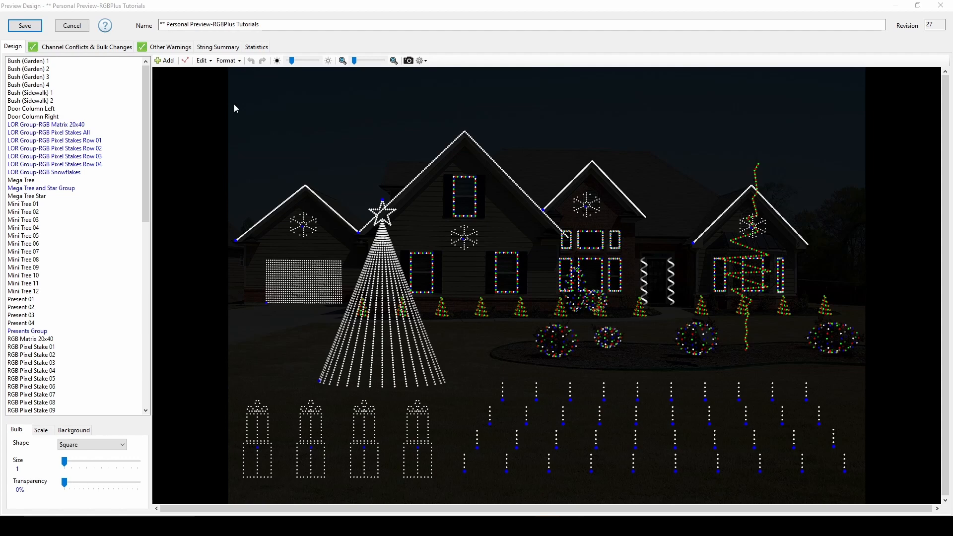
# - Browse the online Light-O-Rama props offered for import and leave without adding one
pyautogui.click(165, 62)
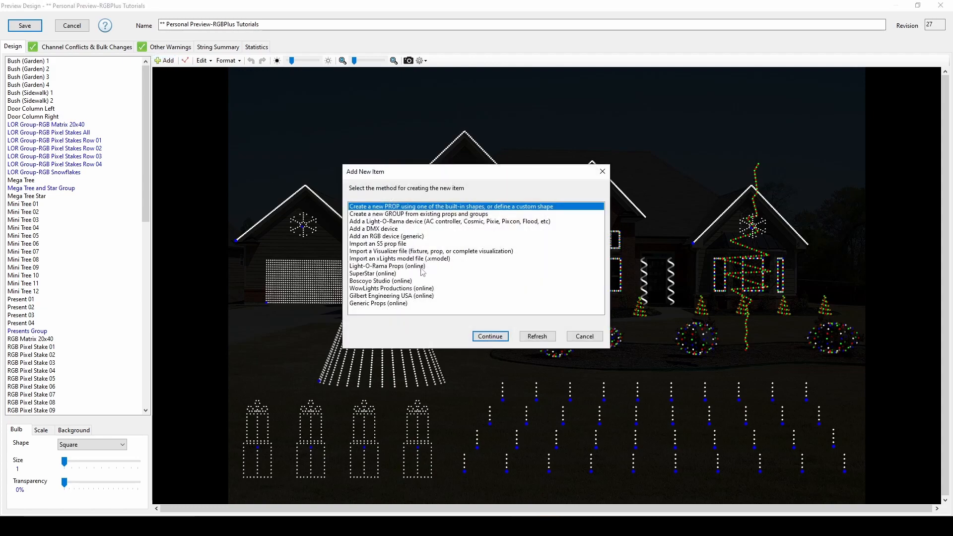
pyautogui.doubleClick(421, 267)
pyautogui.scroll(-3, 221, 252)
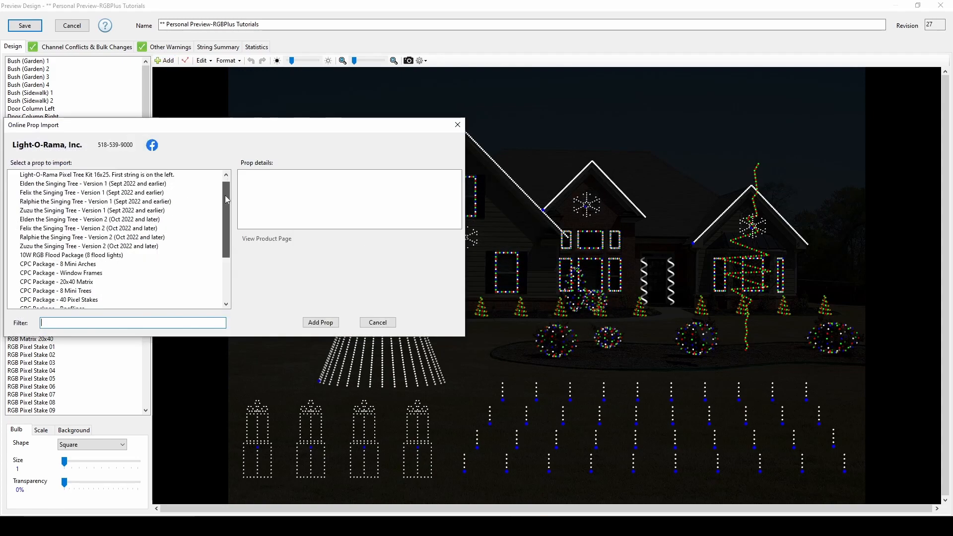
pyautogui.scroll(3, 221, 252)
pyautogui.scroll(-3, 221, 252)
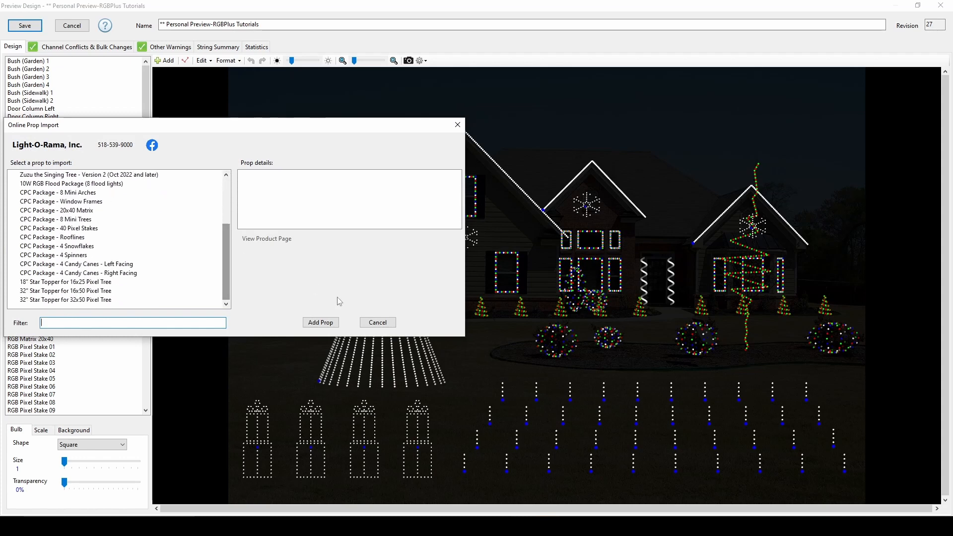
pyautogui.click(387, 324)
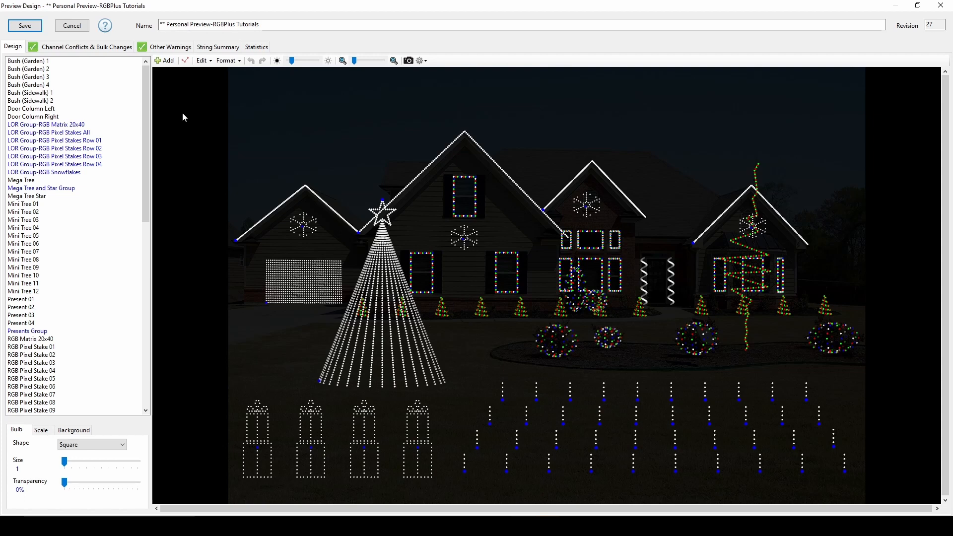
# - Review the channel type and network settings of the Roofline Garage prop, and save the prop and the preview
pyautogui.click(258, 226)
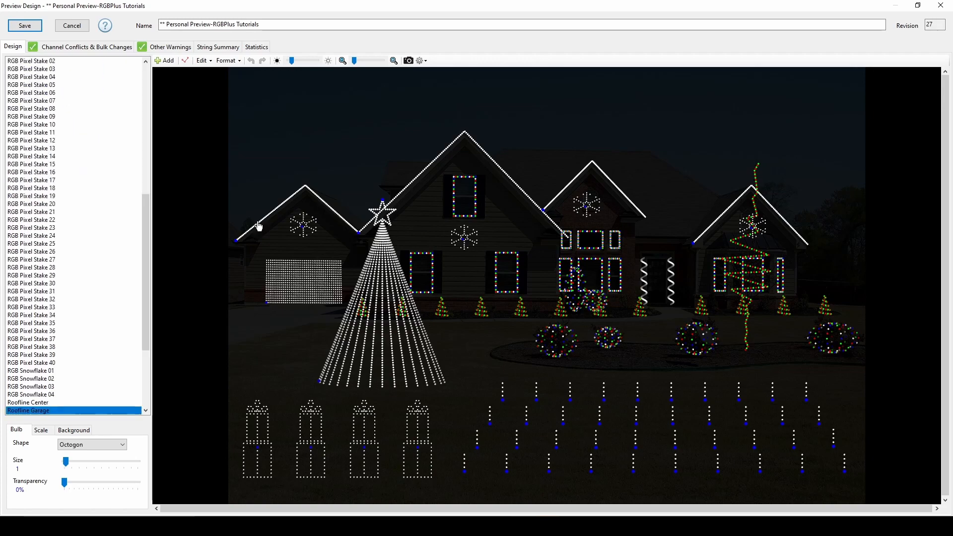
pyautogui.doubleClick(258, 226)
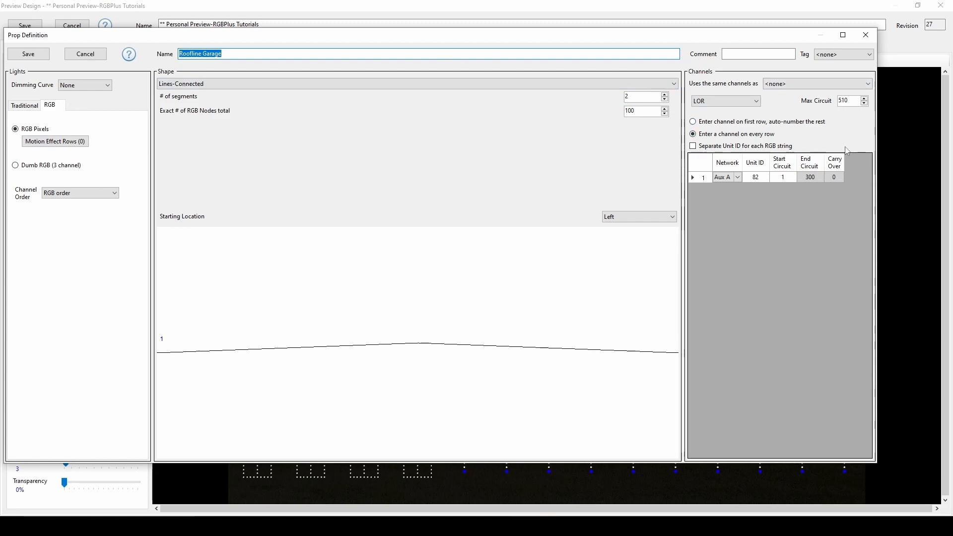
pyautogui.click(748, 102)
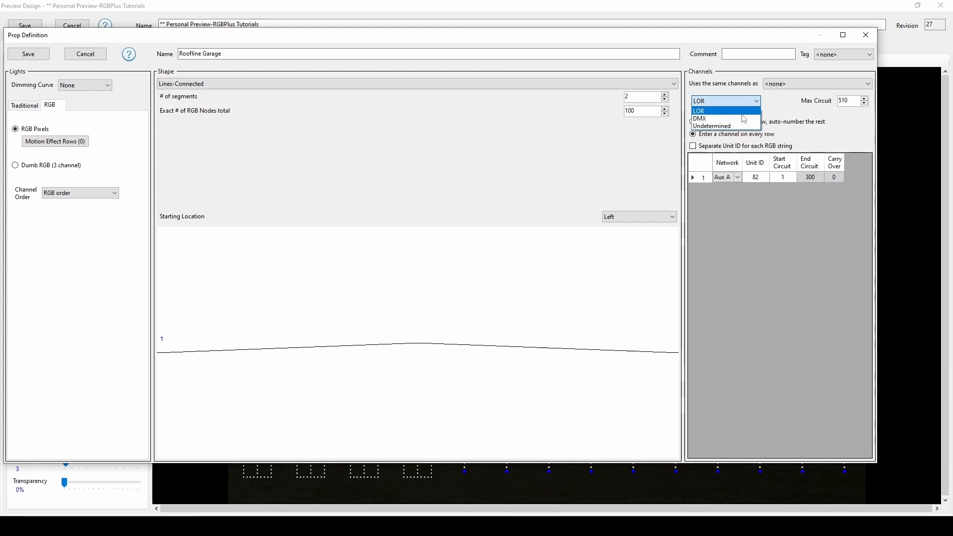
pyautogui.click(785, 110)
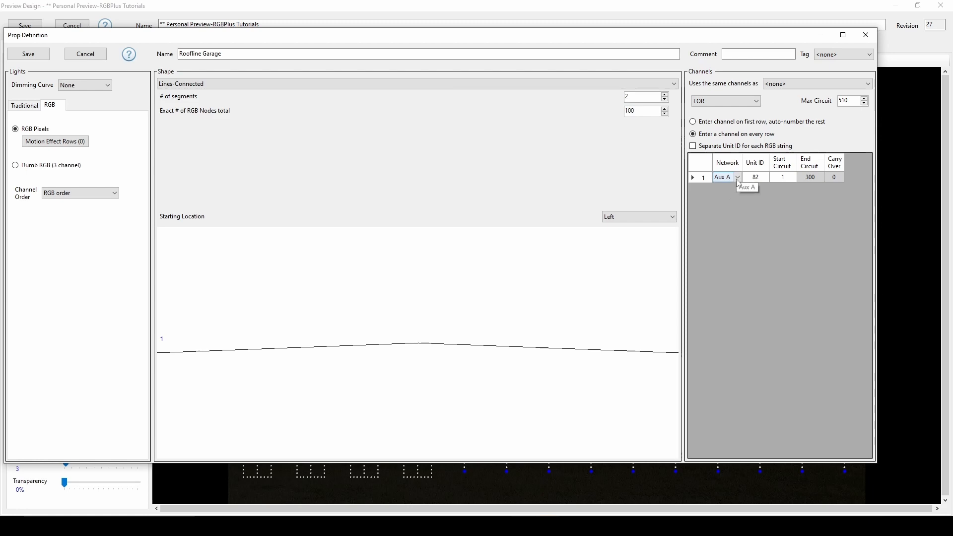
pyautogui.click(738, 178)
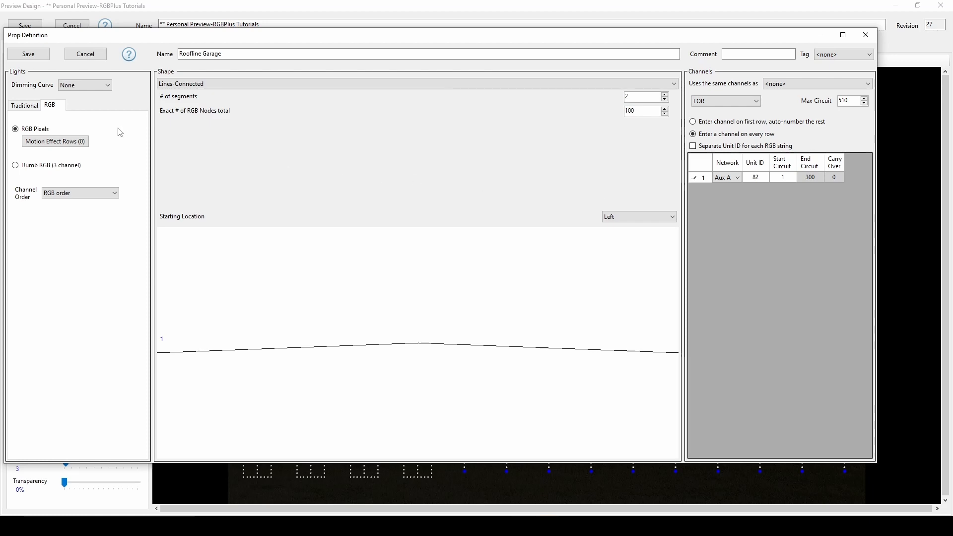
pyautogui.click(30, 54)
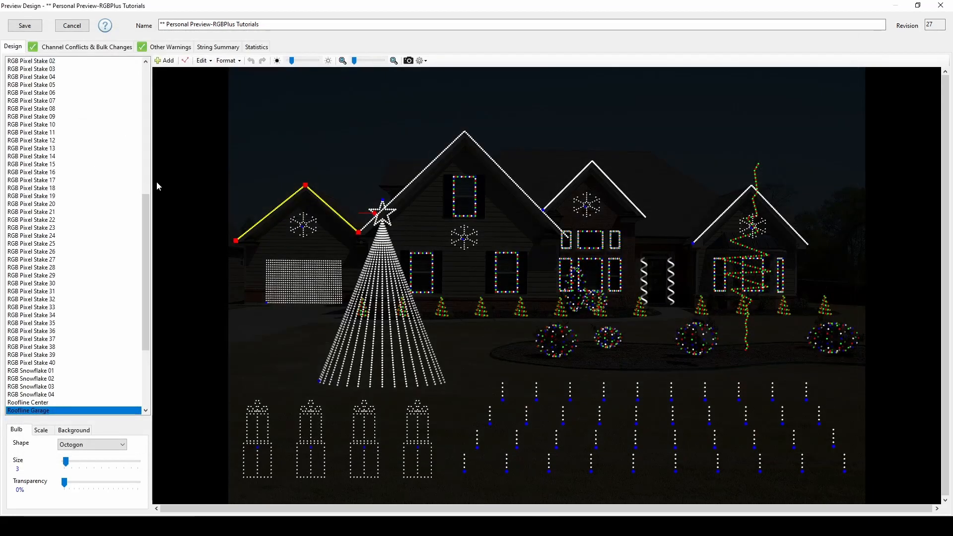
pyautogui.click(25, 25)
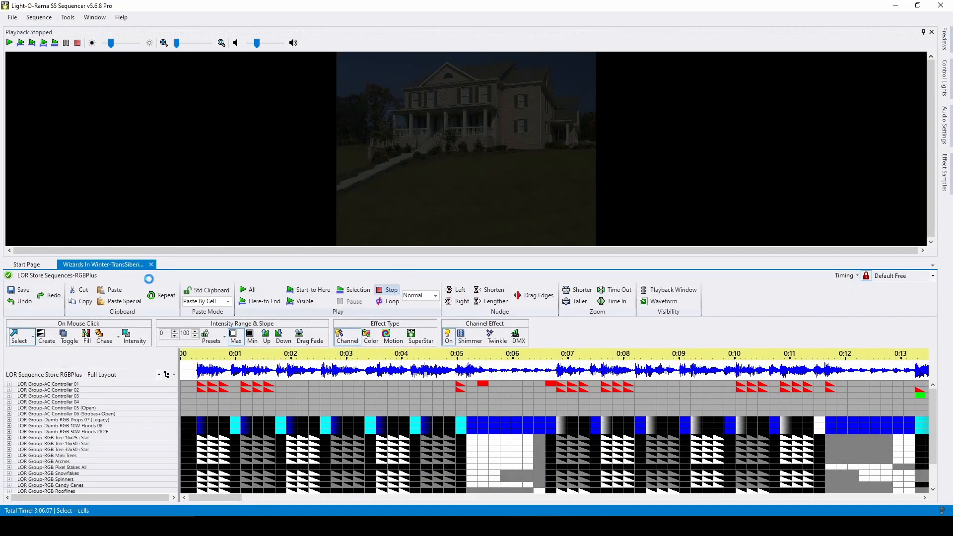
# - Change the sequence's preview to ** Personal Preview-RGBPlus Tutorials and auto-match its items by channel
pyautogui.click(38, 17)
pyautogui.click(77, 138)
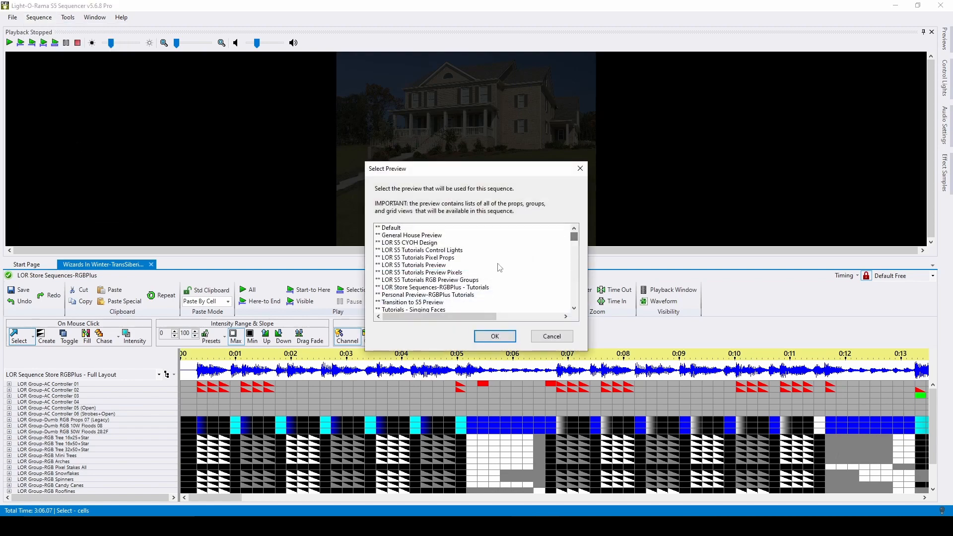
pyautogui.click(420, 295)
pyautogui.click(495, 336)
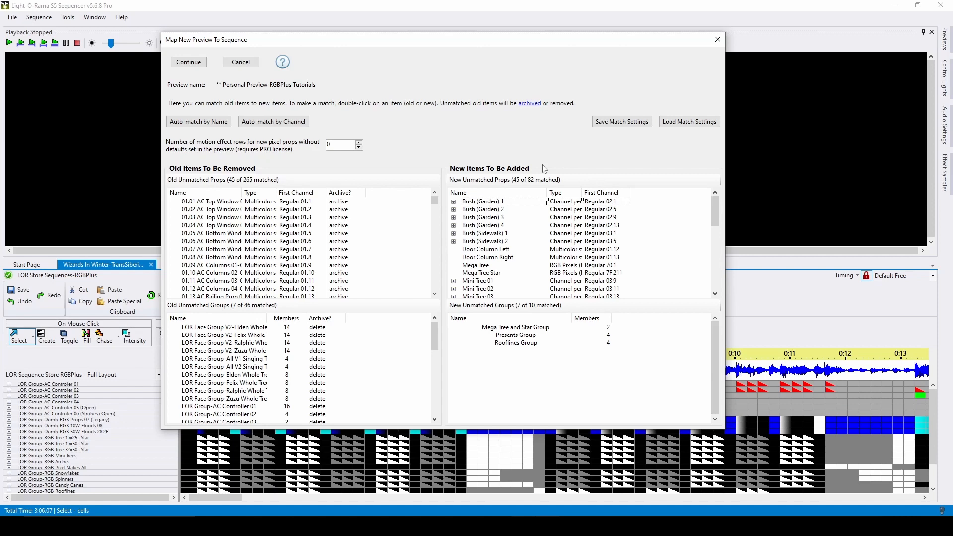
pyautogui.click(275, 124)
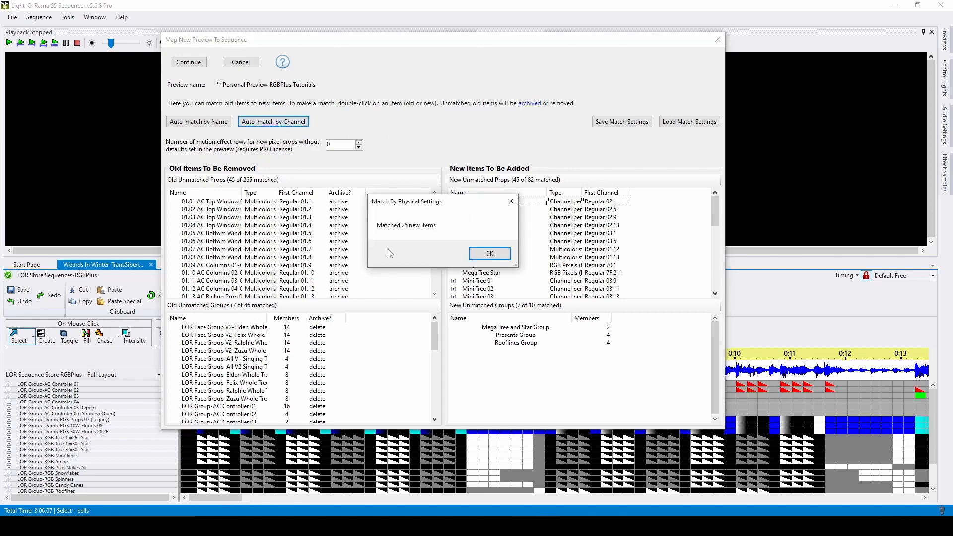
pyautogui.click(490, 256)
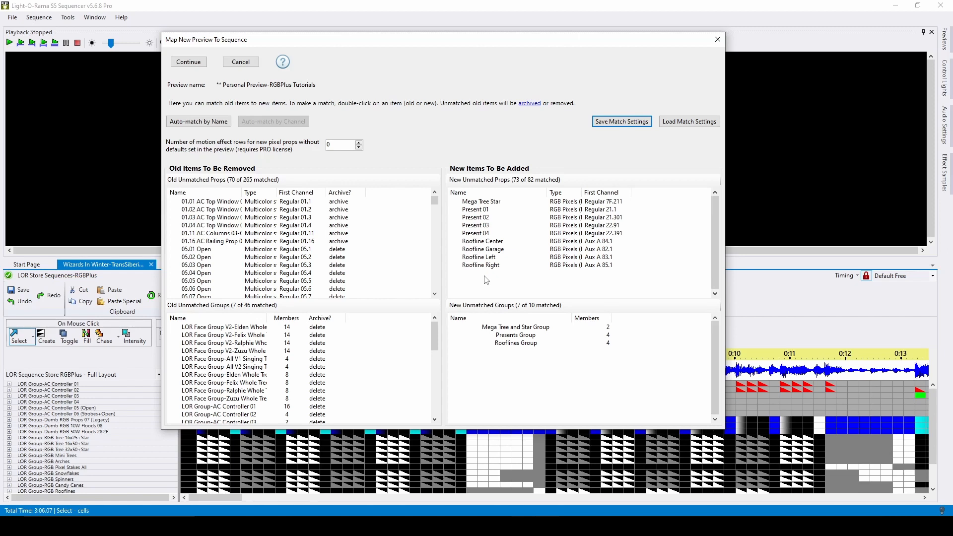
# - Match the new prop Roofline Garage to the old prop RGB Roofline 01
pyautogui.click(499, 251)
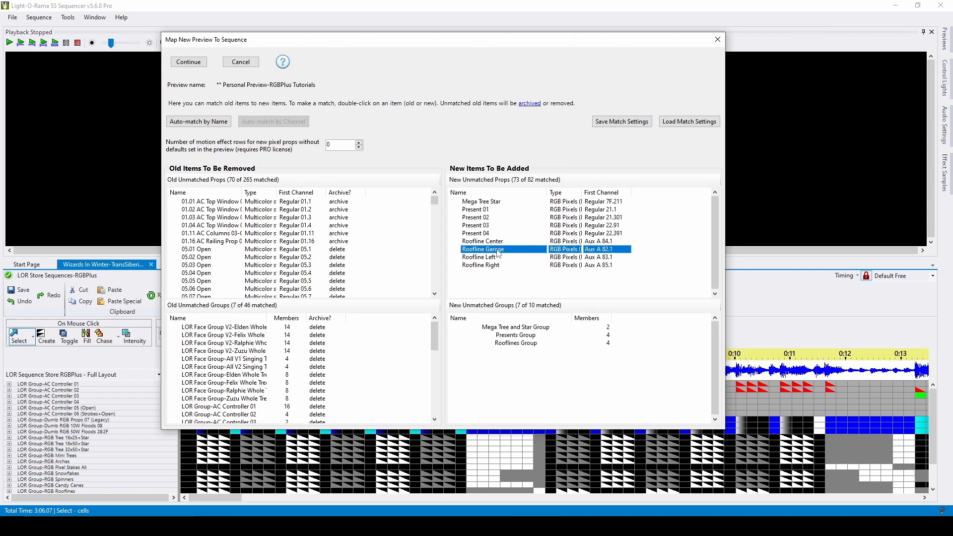
pyautogui.doubleClick(498, 251)
pyautogui.click(517, 241)
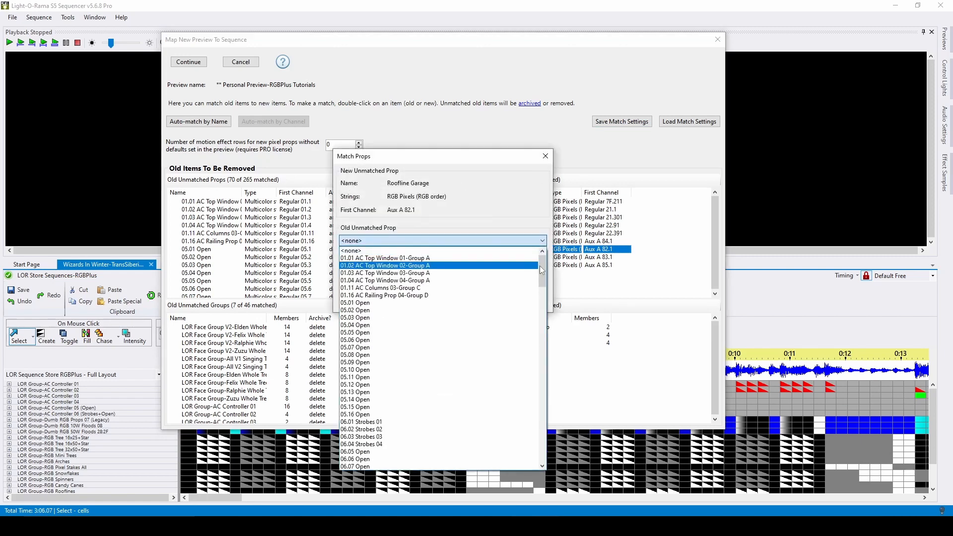
pyautogui.moveTo(542, 268); pyautogui.dragTo(542, 439)
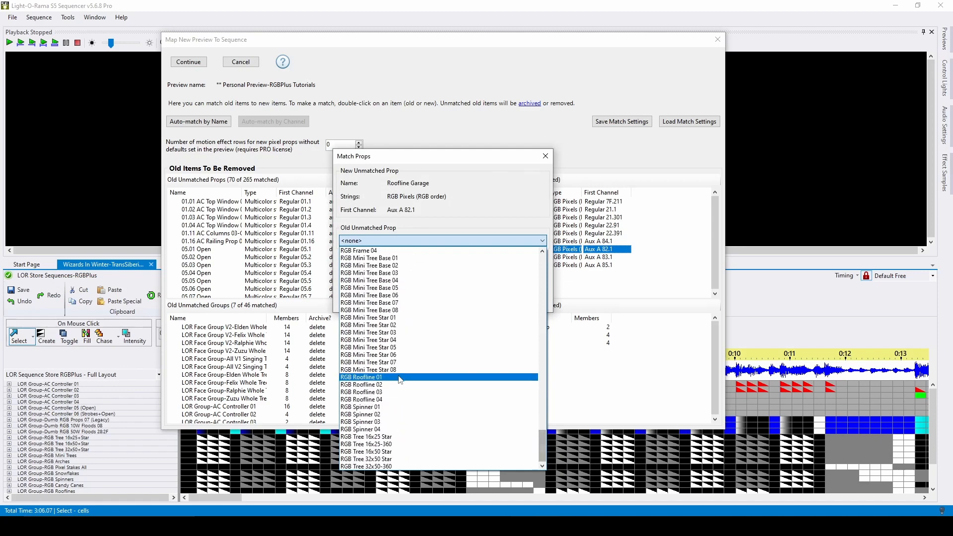
pyautogui.click(397, 385)
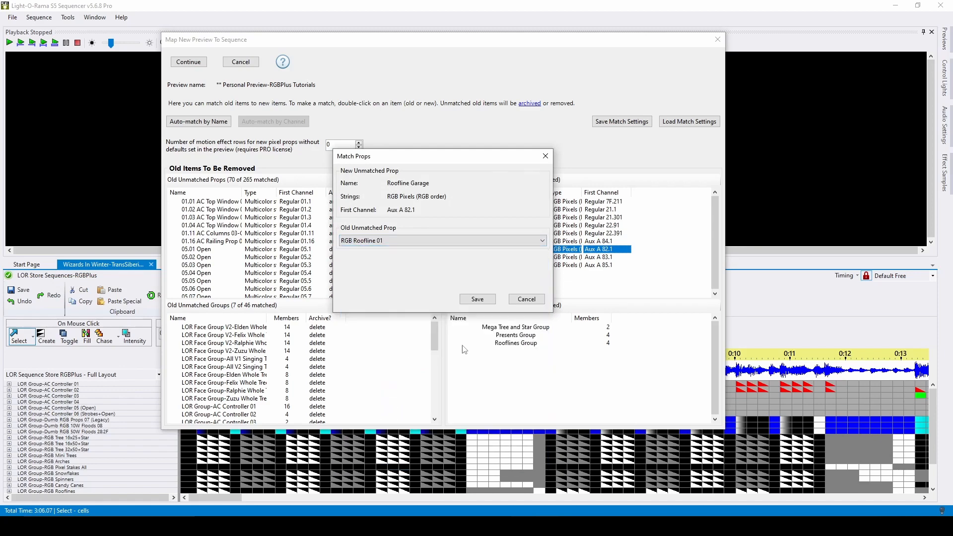
pyautogui.click(477, 300)
# - Match the new prop Roofline Left to the old prop RGB Roofline 02
pyautogui.doubleClick(497, 250)
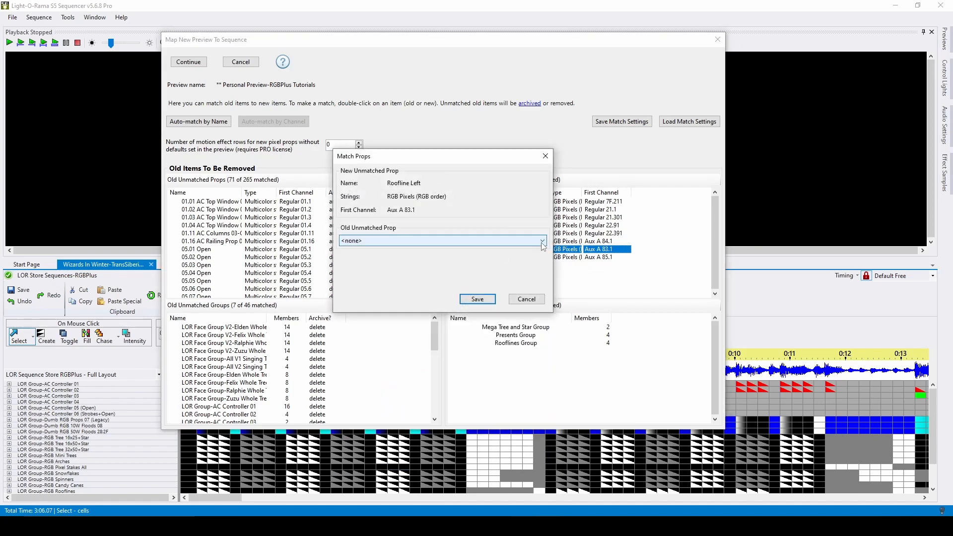
pyautogui.click(542, 240)
pyautogui.moveTo(542, 275); pyautogui.dragTo(547, 452)
pyautogui.click(362, 385)
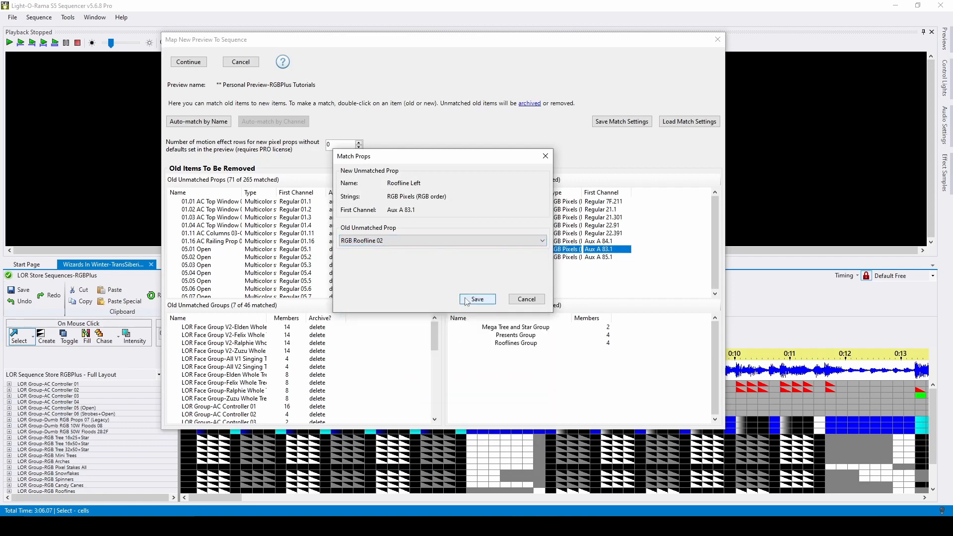
pyautogui.click(477, 300)
# - Match the new prop Roofline Center to the old prop RGB Roofline 03
pyautogui.click(502, 242)
pyautogui.doubleClick(502, 242)
pyautogui.click(536, 242)
pyautogui.moveTo(542, 271); pyautogui.dragTo(545, 449)
pyautogui.click(394, 392)
pyautogui.click(477, 299)
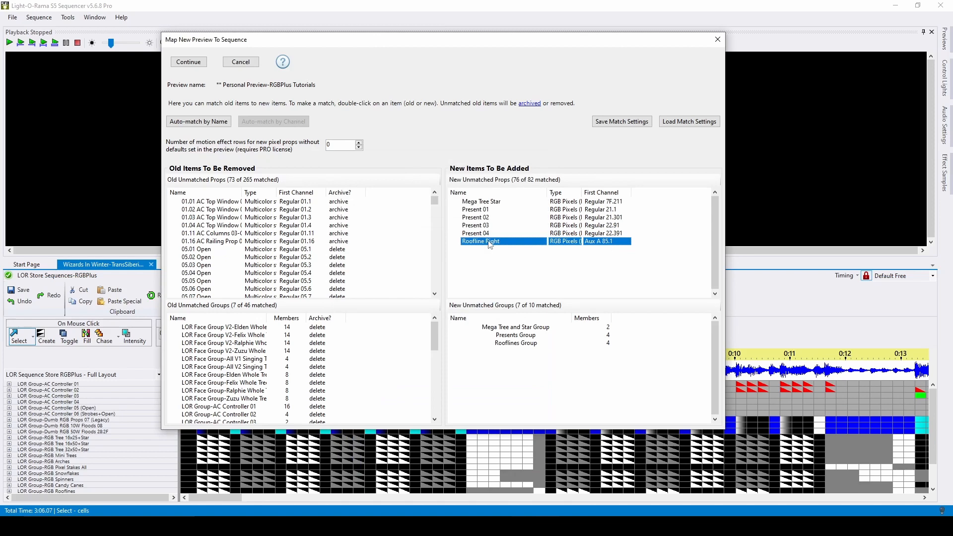
# - Match the new prop Roofline Right to the old prop RGB Roofline 04
pyautogui.doubleClick(491, 242)
pyautogui.click(541, 240)
pyautogui.moveTo(542, 255); pyautogui.dragTo(546, 447)
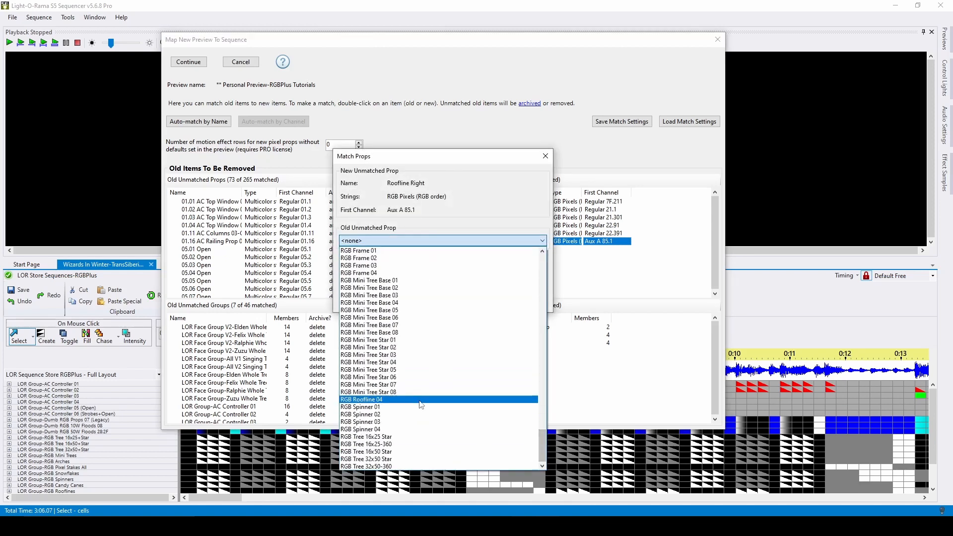
pyautogui.click(447, 399)
pyautogui.click(477, 299)
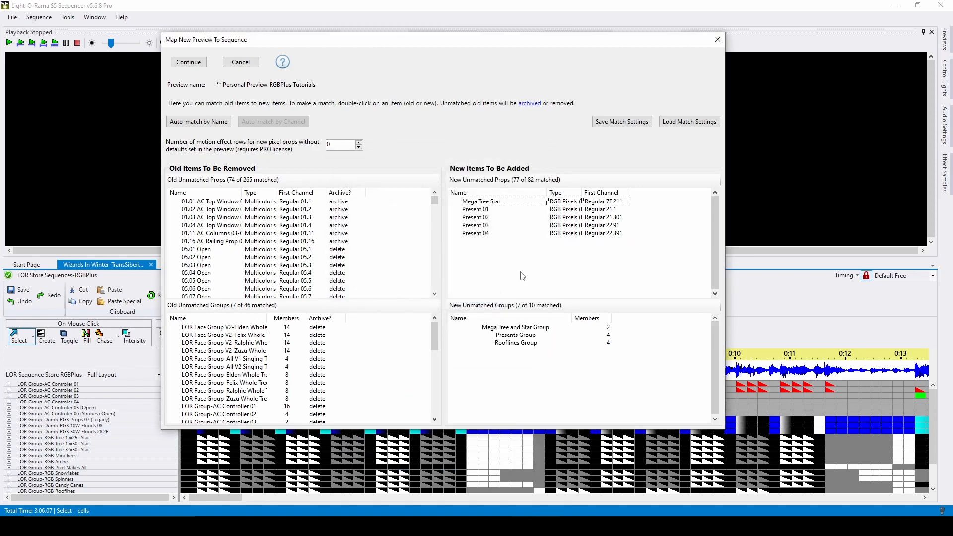
# - Match the new prop Mega Tree Star to the old prop RGB Tree 16x50 Star
pyautogui.click(511, 204)
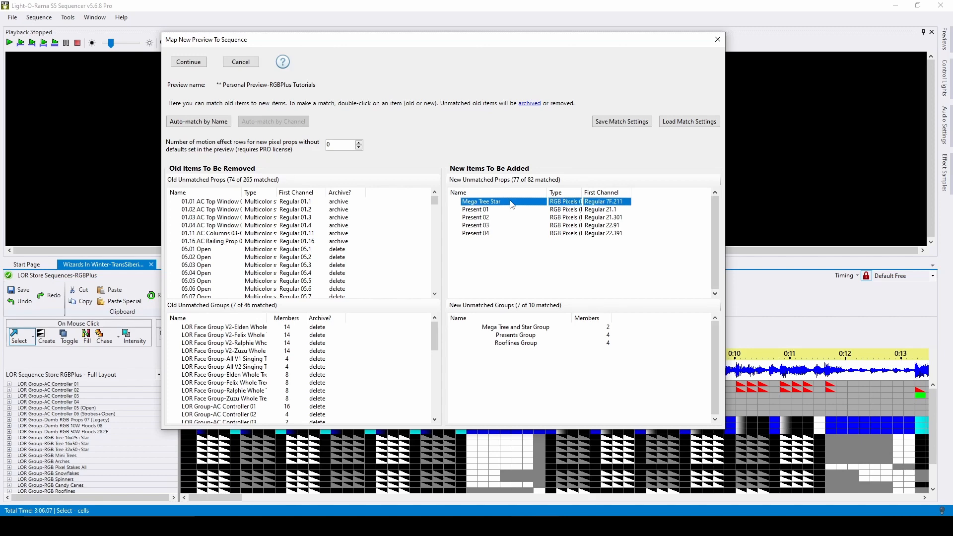
pyautogui.doubleClick(511, 202)
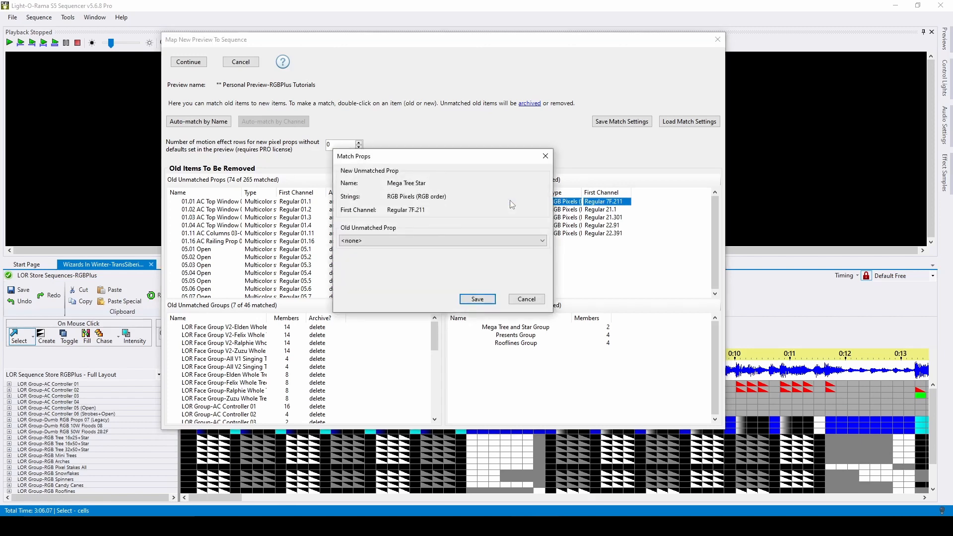
pyautogui.click(541, 241)
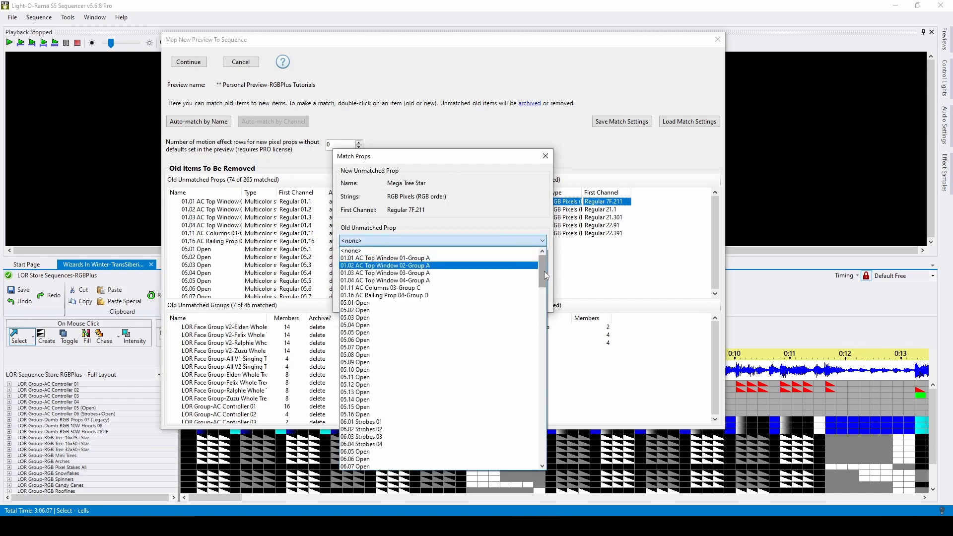
pyautogui.moveTo(544, 271); pyautogui.dragTo(561, 453)
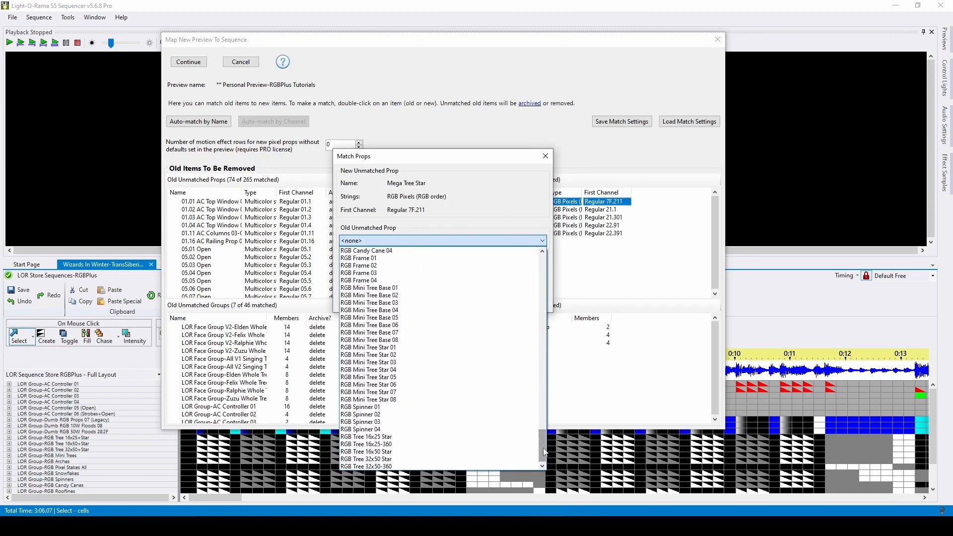
pyautogui.click(492, 451)
pyautogui.click(489, 298)
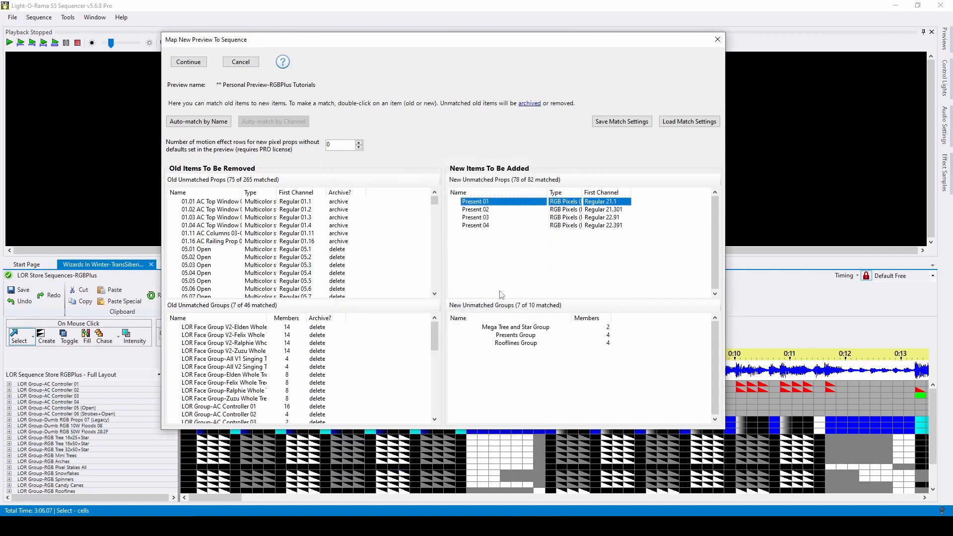
pyautogui.click(514, 279)
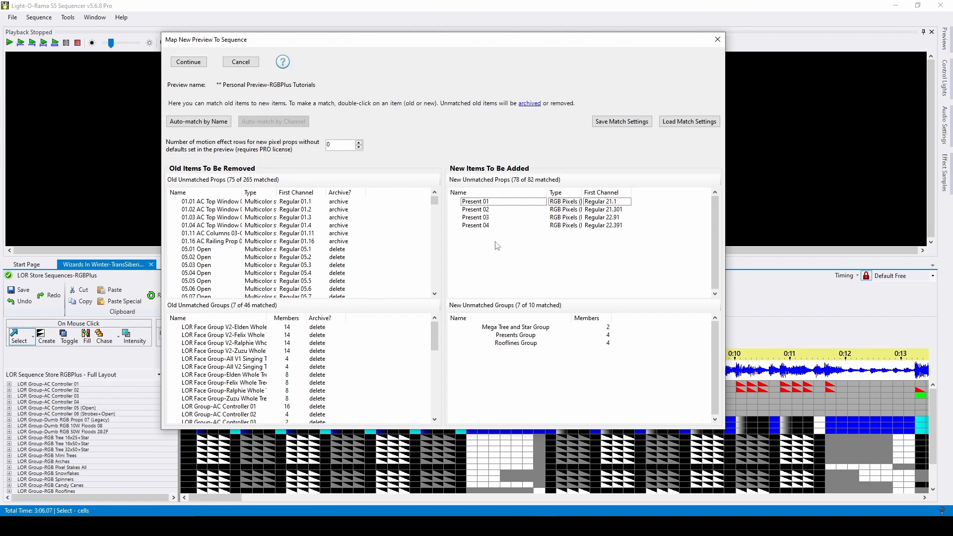
# - Match the new prop Present 01 to the old prop RGB Candy Cane 01
pyautogui.doubleClick(485, 203)
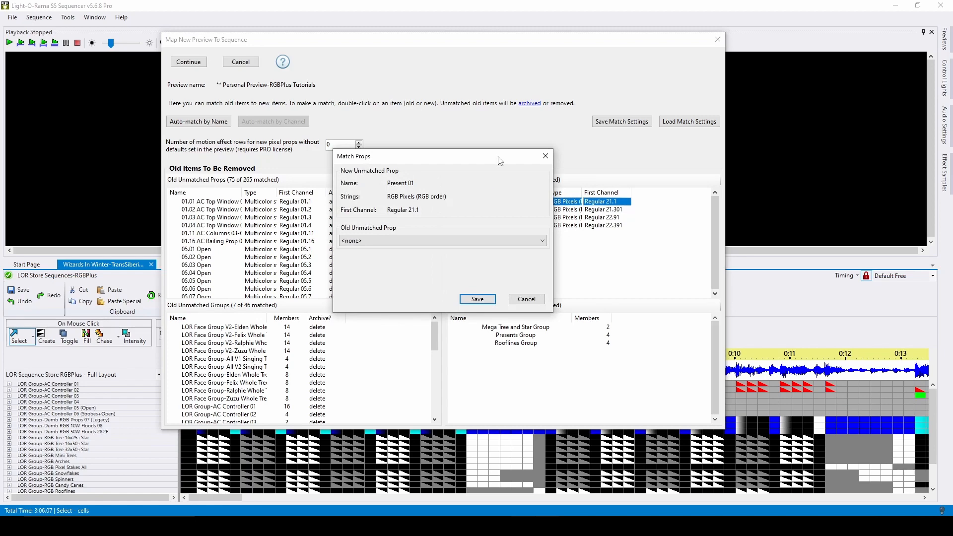
pyautogui.click(531, 241)
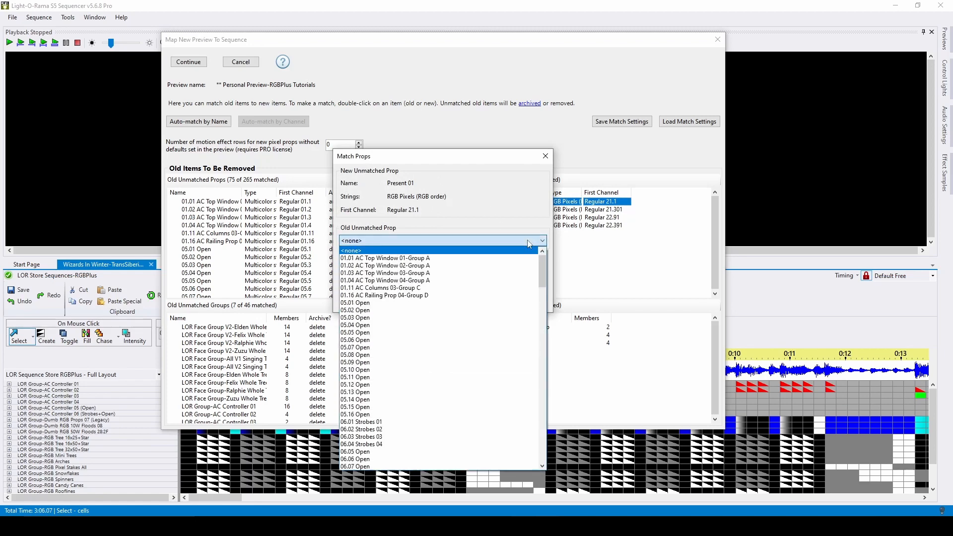
pyautogui.moveTo(541, 269); pyautogui.dragTo(538, 429)
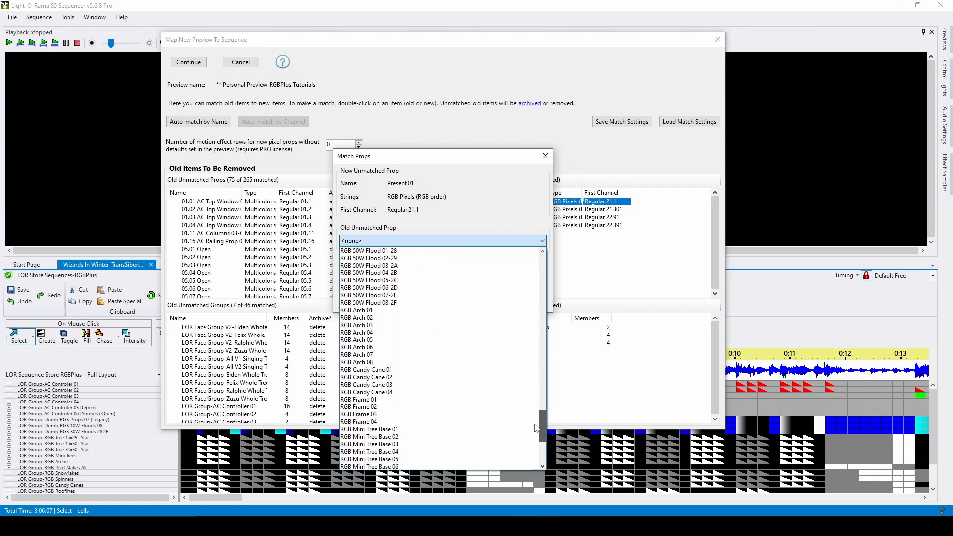
pyautogui.click(439, 370)
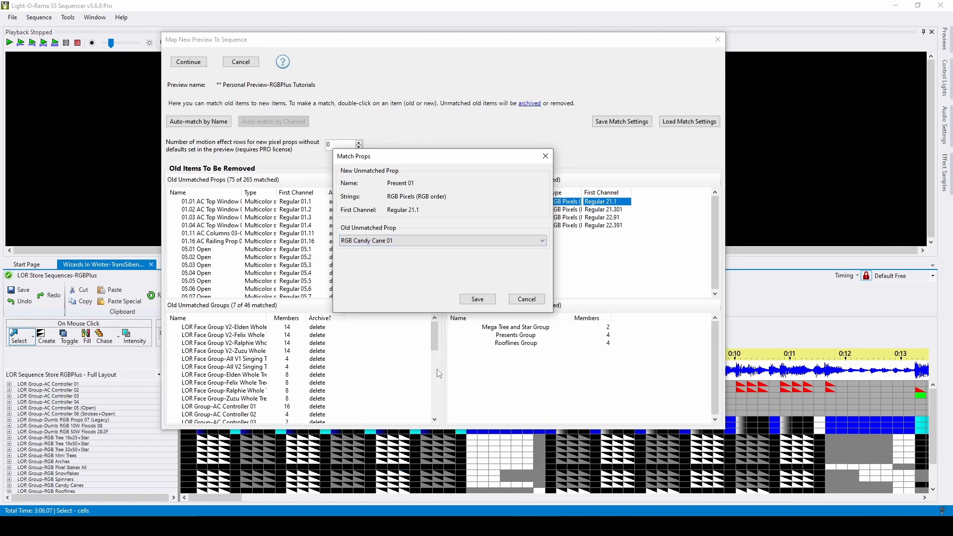
pyautogui.click(476, 300)
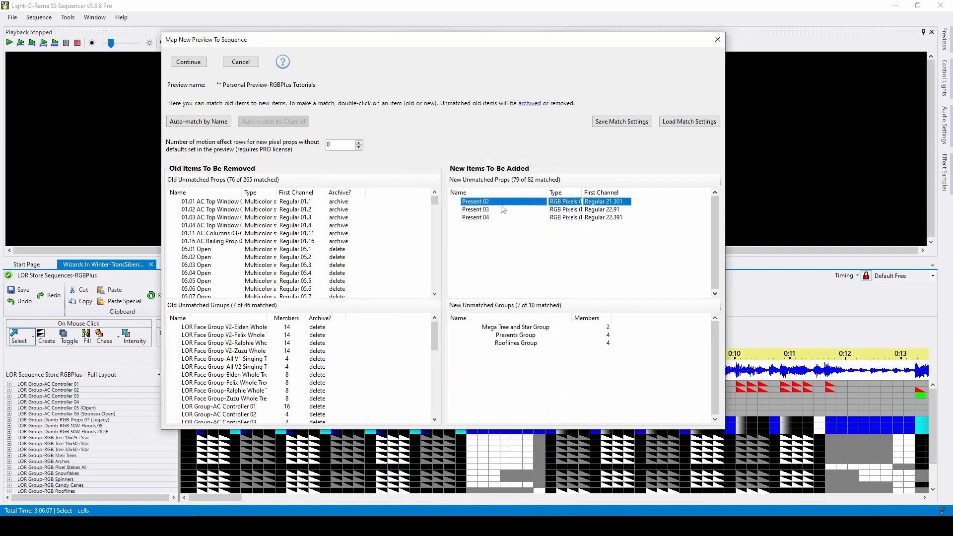
# - Match the new prop Present 02 to the old prop RGB Candy Cane 02
pyautogui.doubleClick(501, 204)
pyautogui.click(540, 241)
pyautogui.scroll(-10, 472, 396)
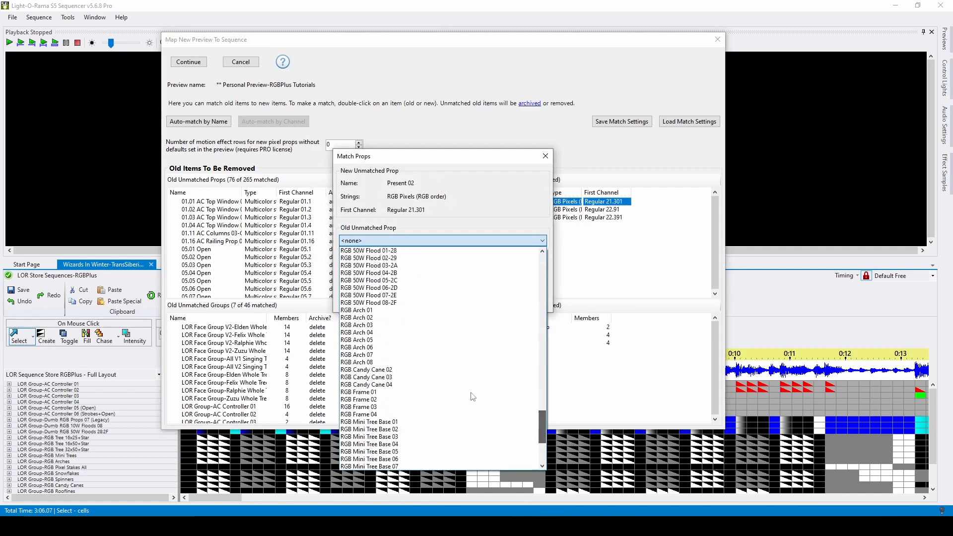
pyautogui.click(471, 370)
pyautogui.click(477, 298)
# - Match the new prop Present 03 to the old prop RGB Candy Cane 03
pyautogui.doubleClick(502, 201)
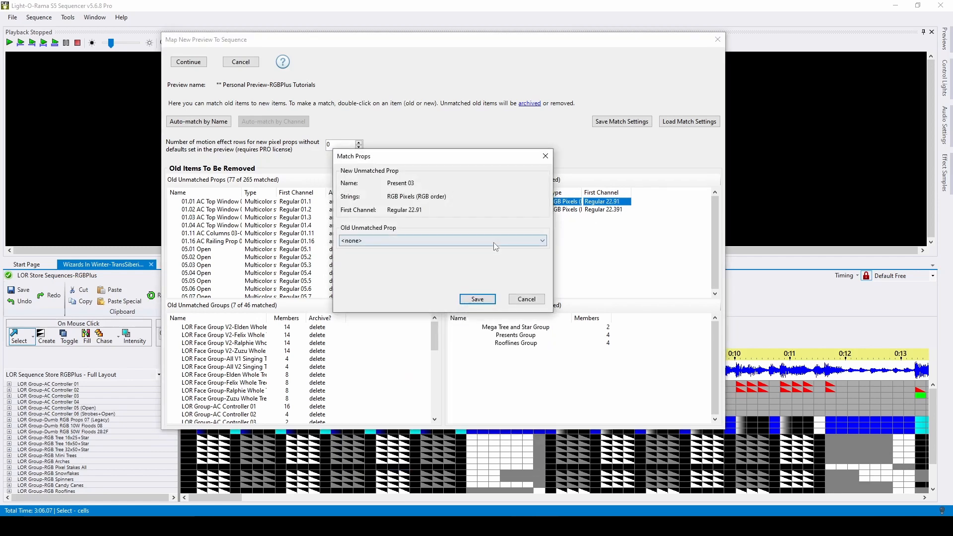
pyautogui.click(539, 241)
pyautogui.moveTo(542, 268); pyautogui.dragTo(538, 422)
pyautogui.click(449, 385)
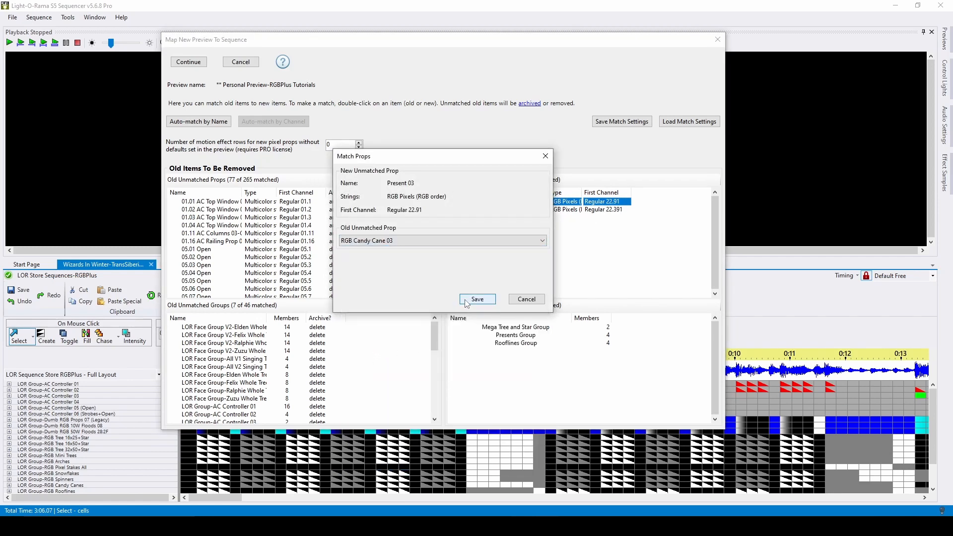
pyautogui.click(477, 299)
# - Match the new prop Present 04 to the old prop RGB Candy Cane 04
pyautogui.doubleClick(502, 201)
pyautogui.click(539, 240)
pyautogui.moveTo(541, 275); pyautogui.dragTo(538, 421)
pyautogui.click(460, 397)
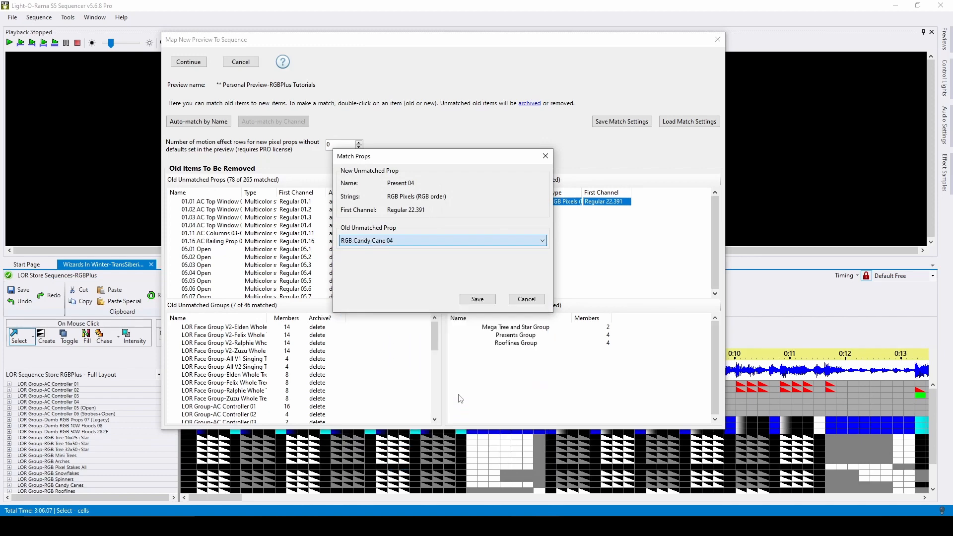
pyautogui.click(477, 299)
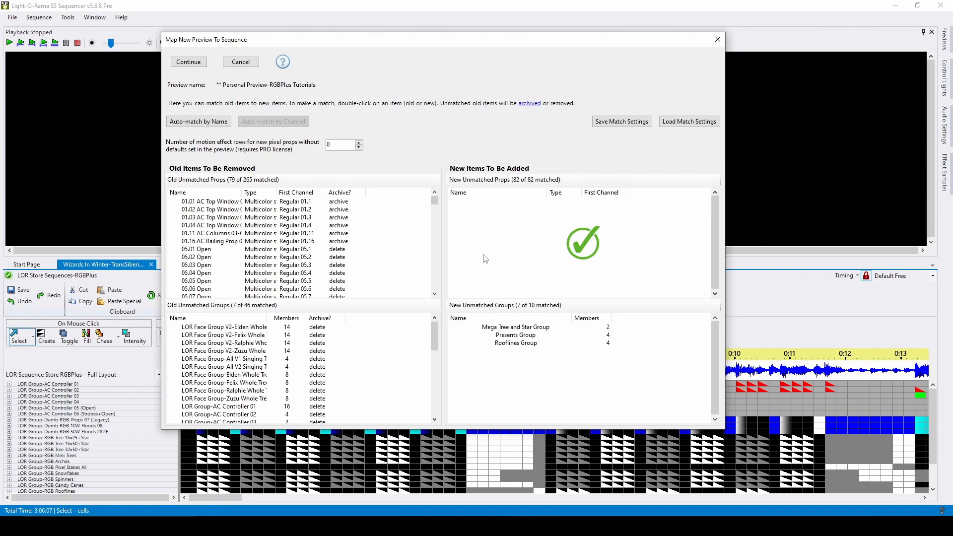
# - Match the new group Rooflines Group to the old group LOR Group-RGB Rooflines
pyautogui.doubleClick(539, 347)
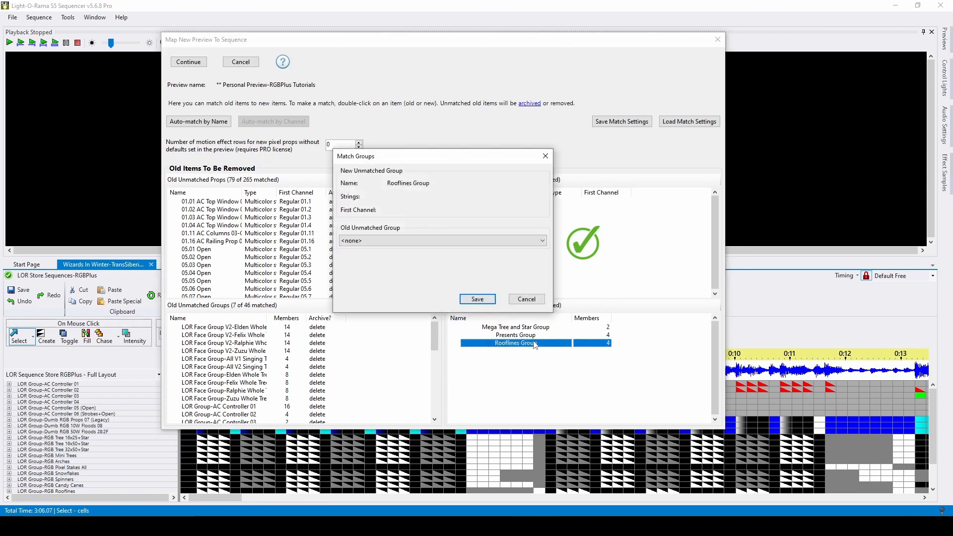
pyautogui.click(486, 242)
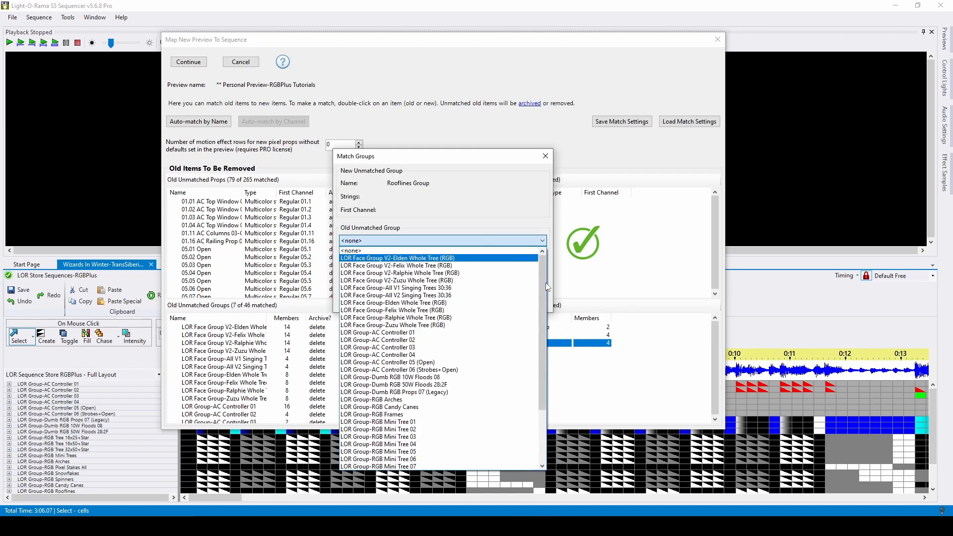
pyautogui.moveTo(542, 282); pyautogui.dragTo(540, 323)
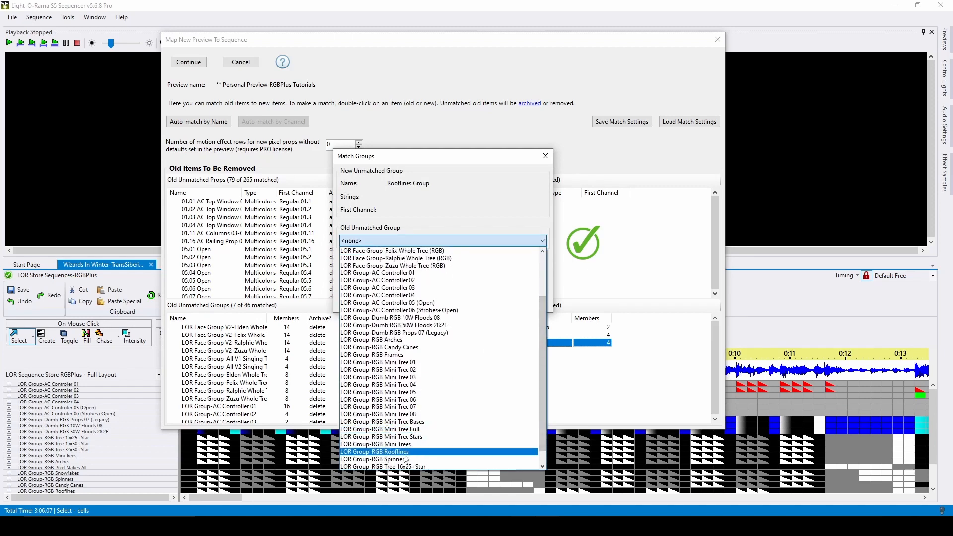
pyautogui.click(406, 452)
pyautogui.click(489, 300)
# - Match the new group Mega Tree and Star Group to the old group LOR Group-RGB Tree 16x50+Star
pyautogui.doubleClick(531, 327)
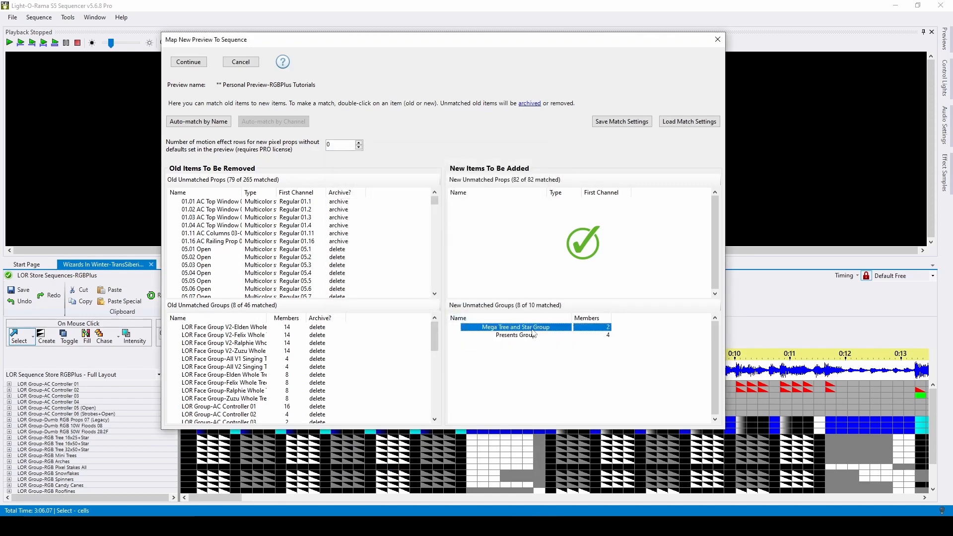
pyautogui.click(531, 240)
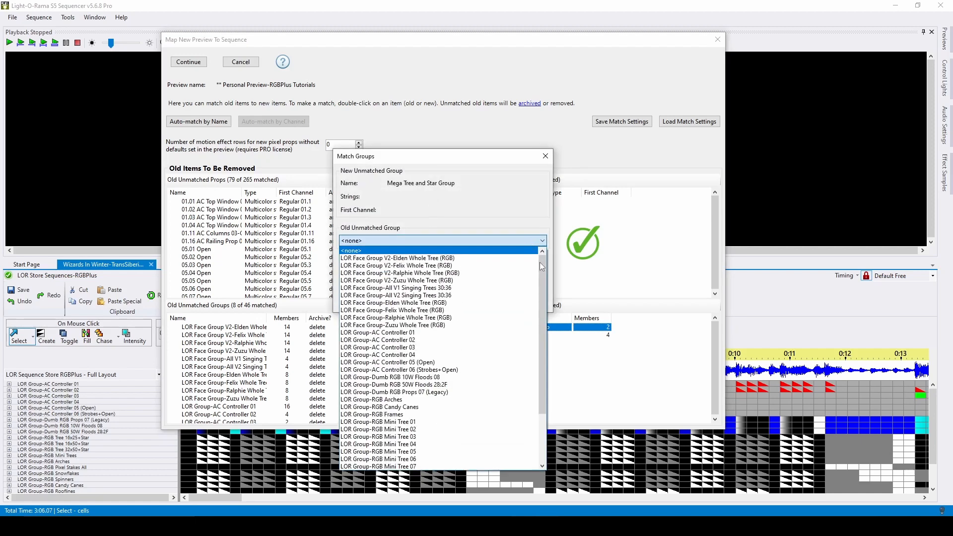
pyautogui.moveTo(540, 262); pyautogui.dragTo(543, 348)
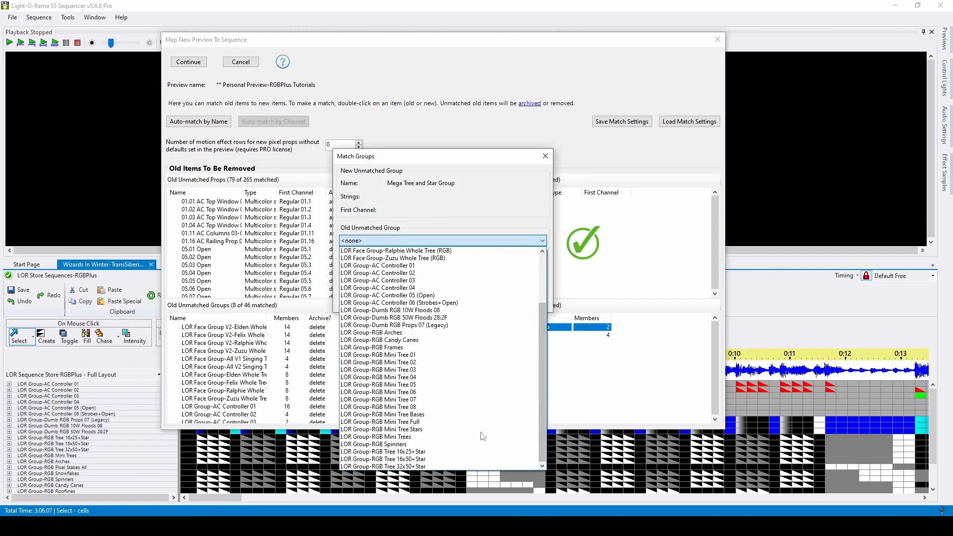
pyautogui.click(447, 453)
pyautogui.click(472, 299)
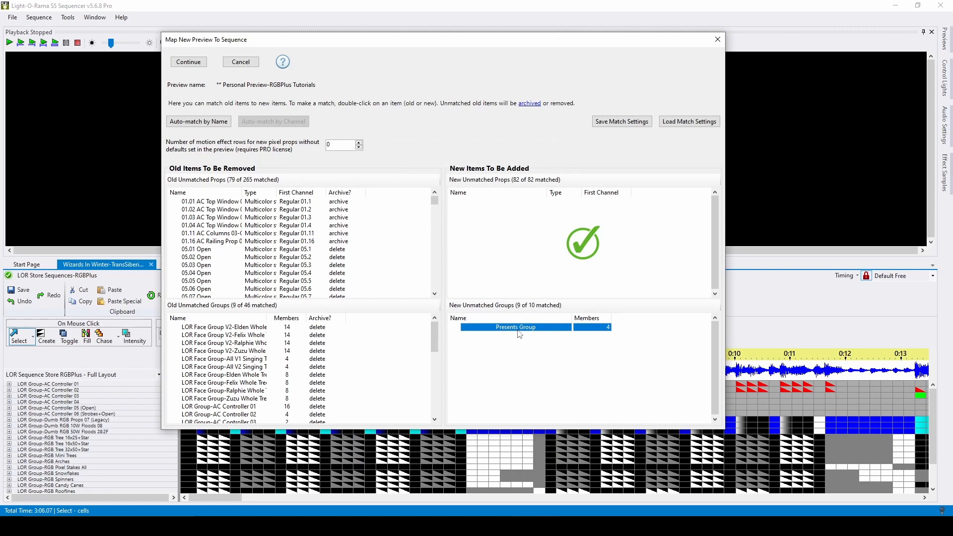
# - Match the new group Presents Group to the old group LOR Group-RGB Candy Canes
pyautogui.doubleClick(518, 331)
pyautogui.click(480, 241)
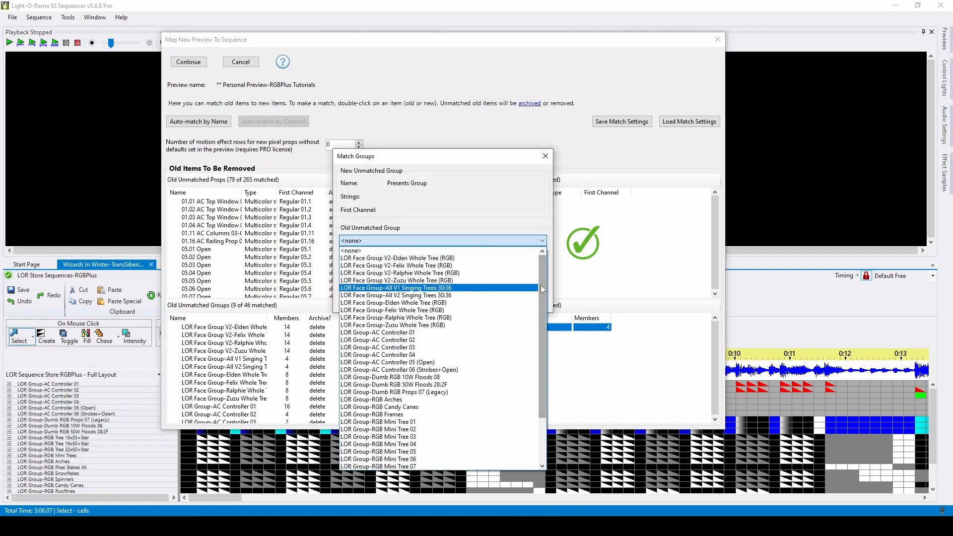
pyautogui.moveTo(540, 285); pyautogui.dragTo(547, 320)
pyautogui.click(449, 353)
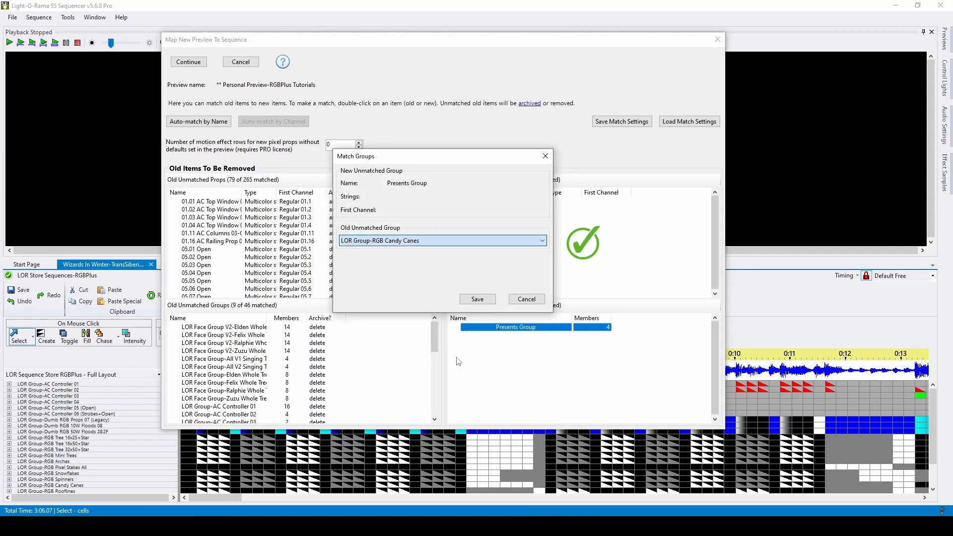
pyautogui.click(477, 299)
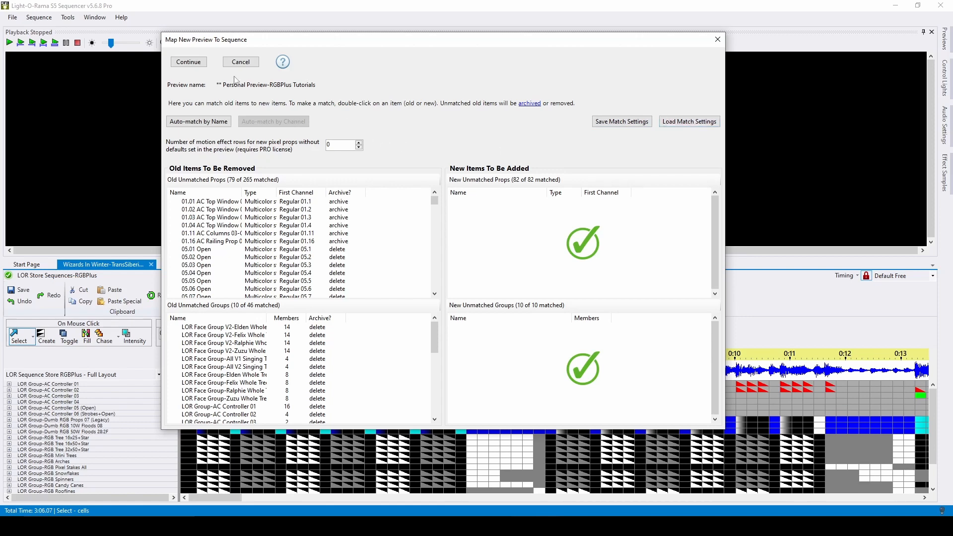
# - Apply the preview mapping to the sequence without adding motion rows and dismiss the list of warnings
pyautogui.click(194, 65)
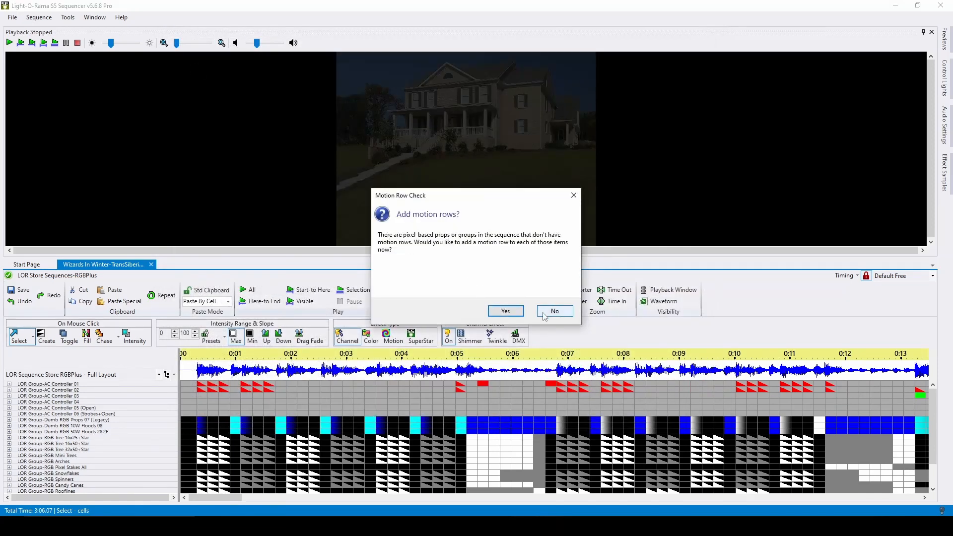
pyautogui.click(553, 311)
pyautogui.click(522, 227)
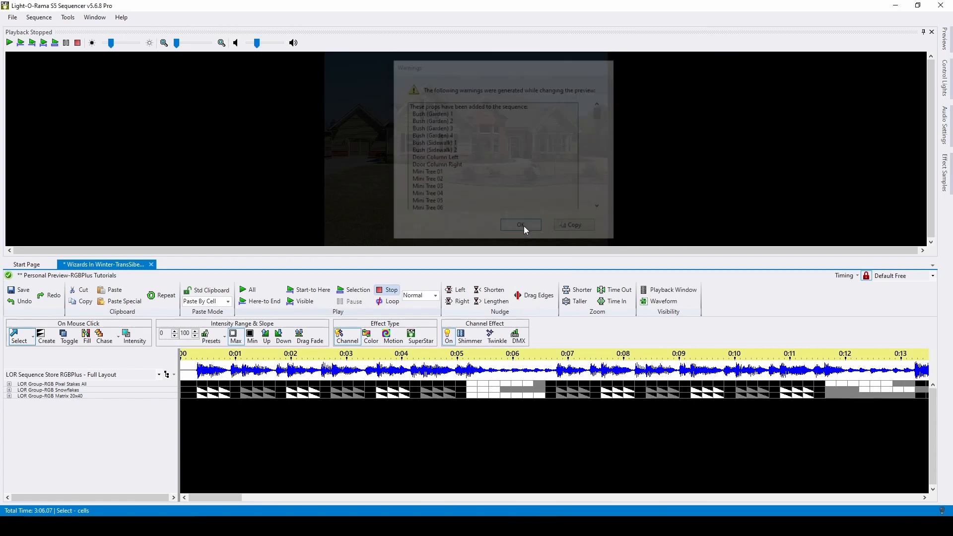
# - Switch the sequence grid's view to Show All Items
pyautogui.click(135, 376)
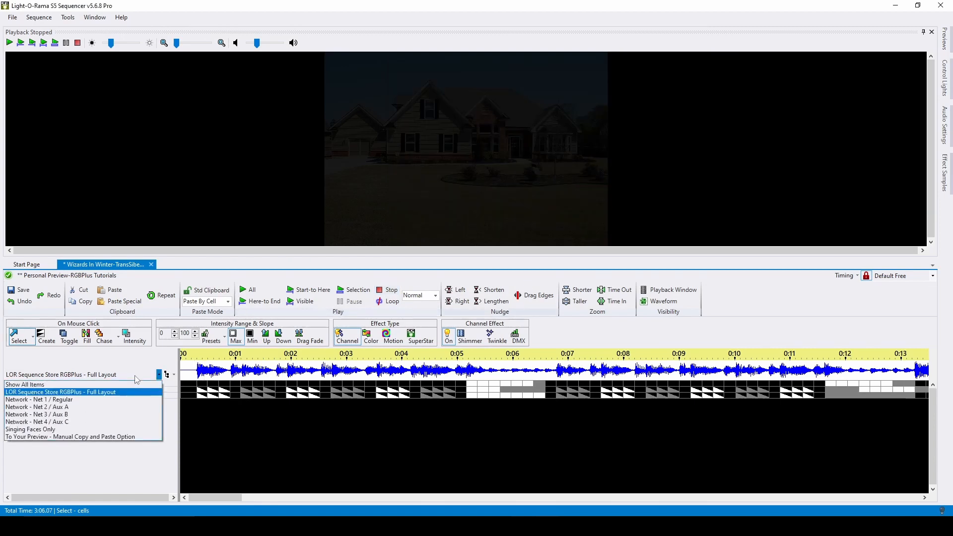
pyautogui.click(124, 385)
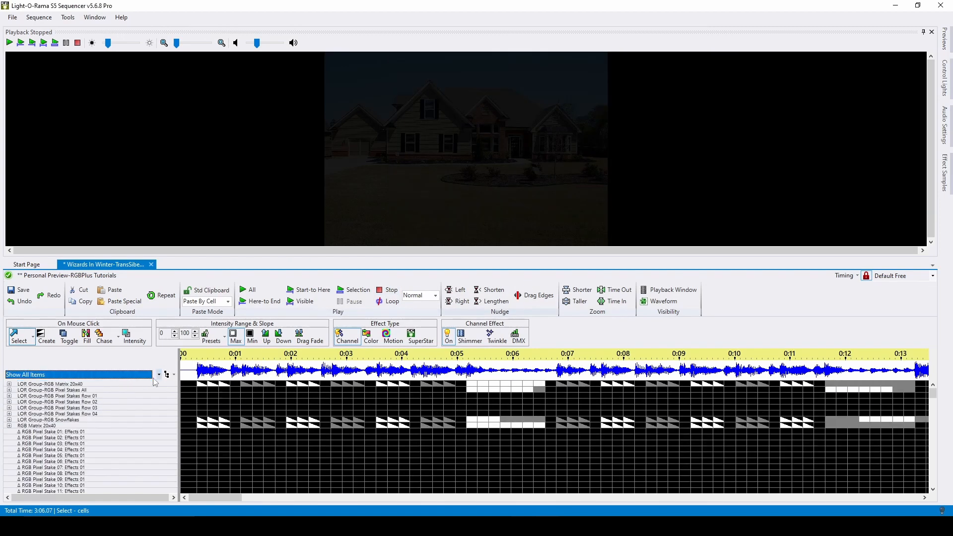
pyautogui.click(168, 374)
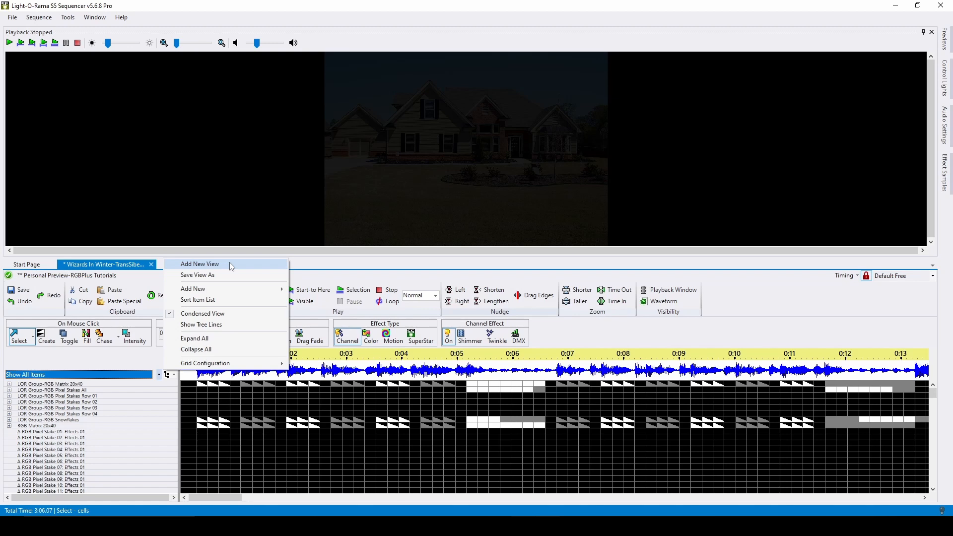
pyautogui.click(193, 403)
# - Look through all rows of the sequence grid to check the mapped props, groups and archived props
pyautogui.scroll(-1, 217, 404)
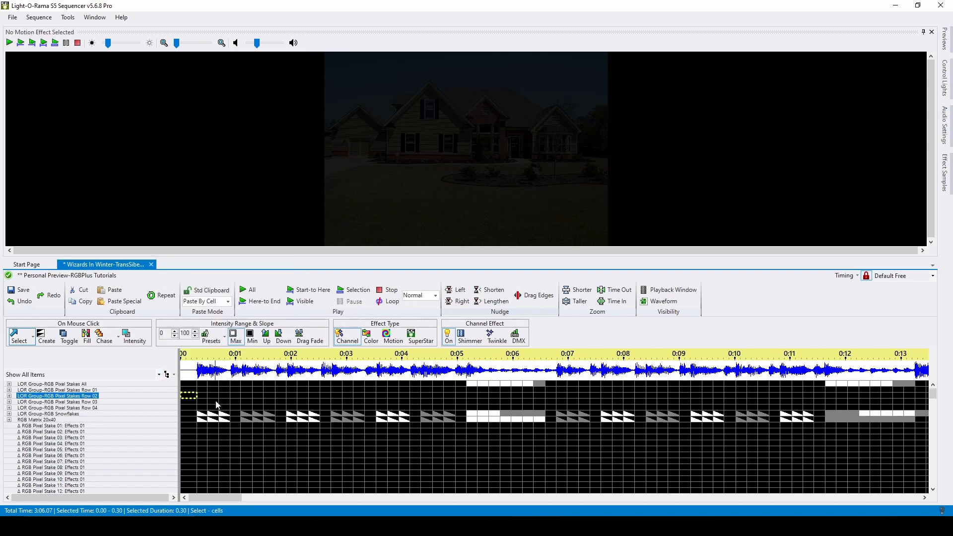
pyautogui.scroll(-6, 217, 404)
pyautogui.scroll(-4, 670, 456)
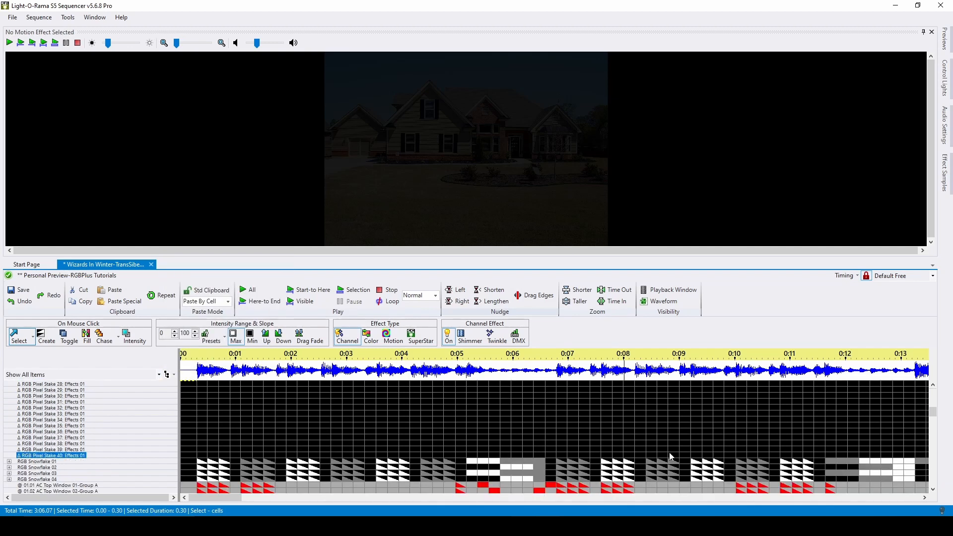
pyautogui.scroll(-18, 670, 457)
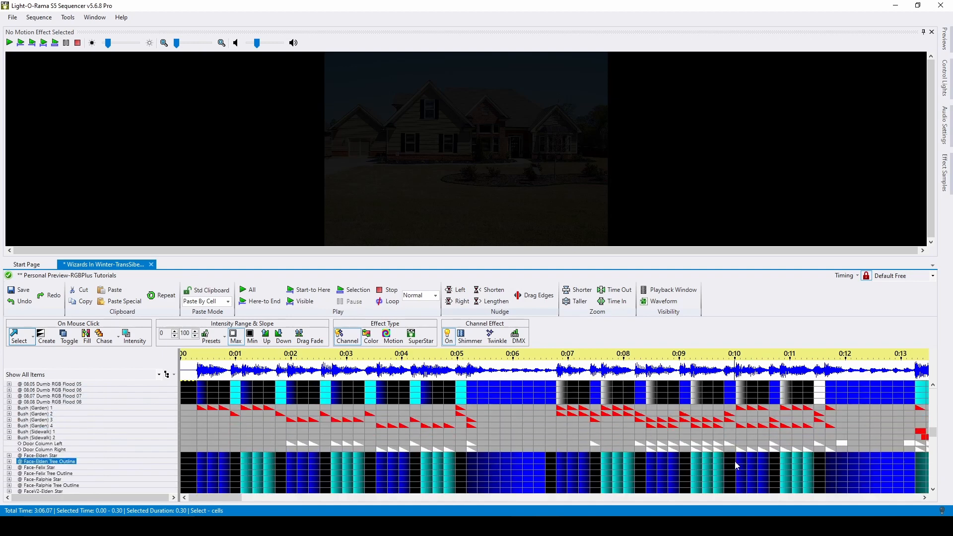
pyautogui.scroll(-10, 736, 465)
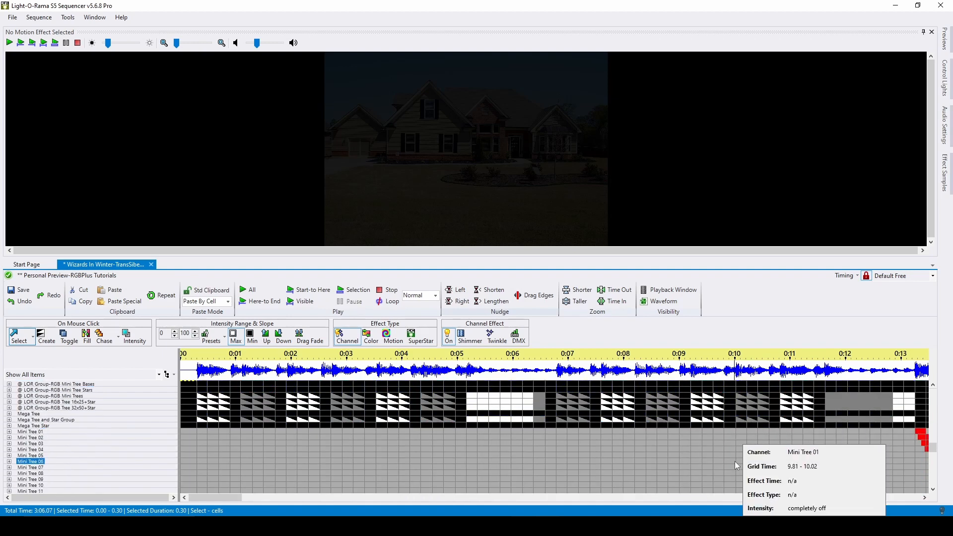
pyautogui.scroll(-12, 737, 465)
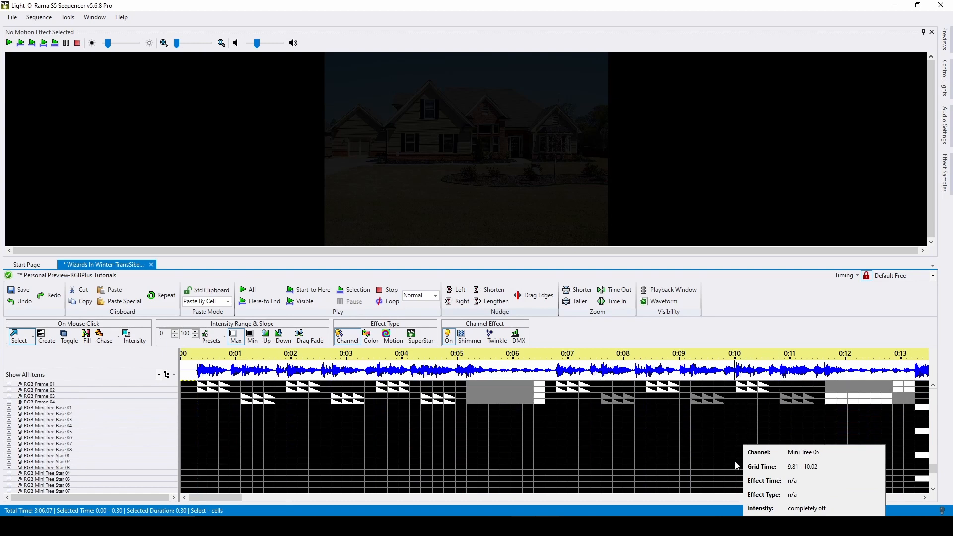
pyautogui.scroll(-8, 736, 466)
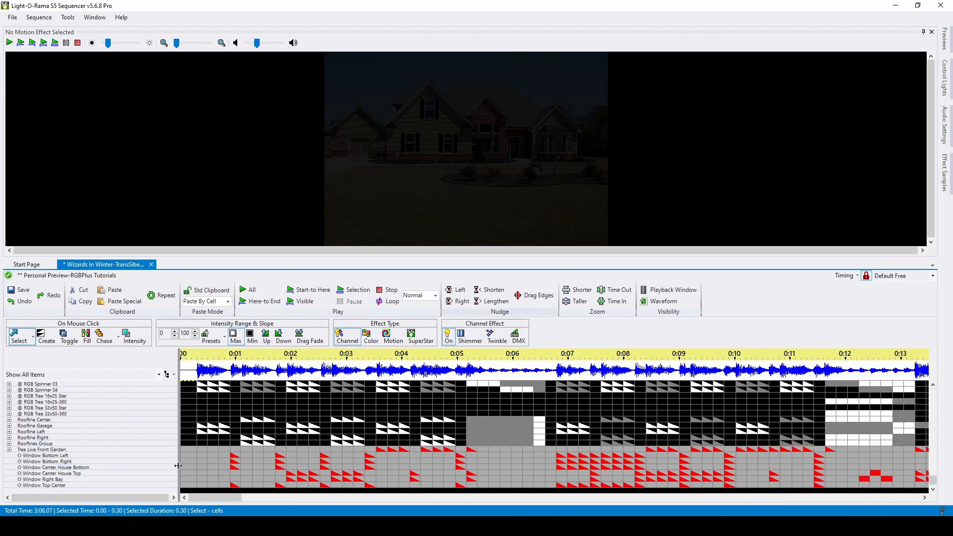
# - Review the sequence's archived props in the archived props manager and close it without saving changes
pyautogui.click(45, 22)
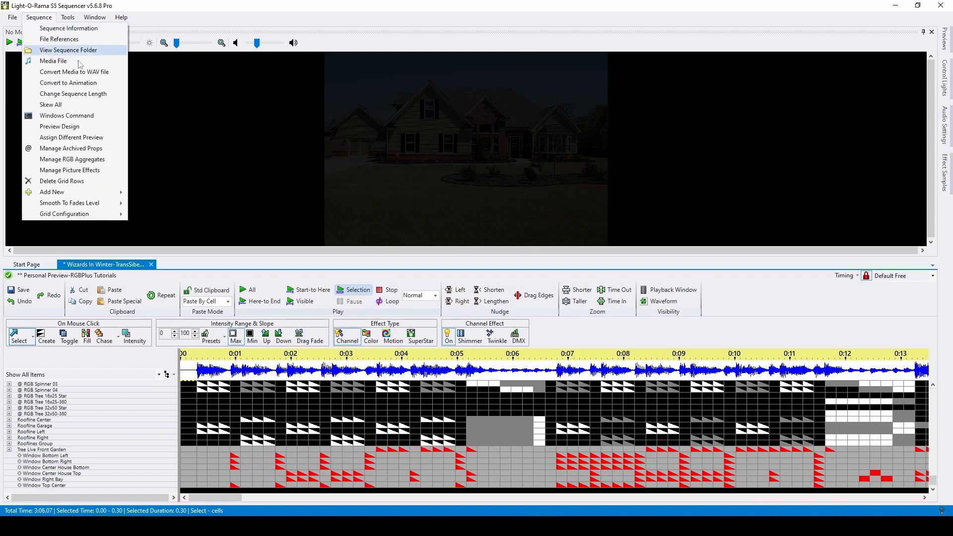
pyautogui.click(100, 150)
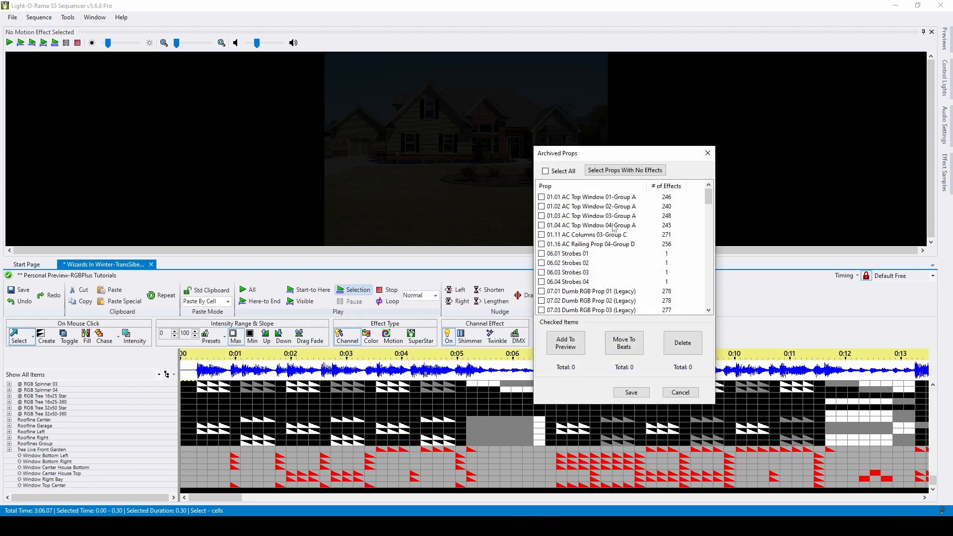
pyautogui.moveTo(708, 196)
pyautogui.mouseDown()
pyautogui.moveTo(725, 295)
pyautogui.moveTo(709, 196)
pyautogui.mouseUp()
pyautogui.click(541, 225)
pyautogui.click(541, 226)
pyautogui.click(542, 216)
pyautogui.click(544, 209)
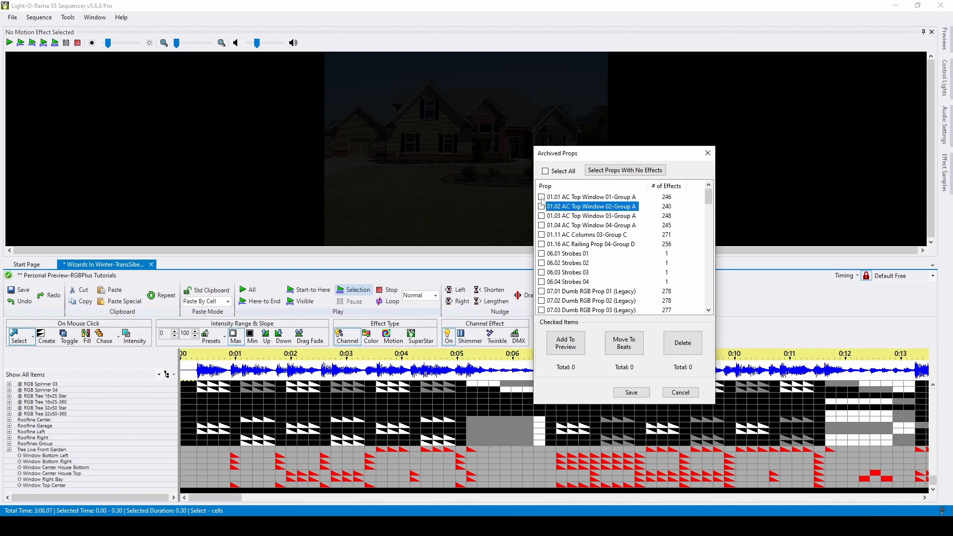
pyautogui.click(542, 198)
pyautogui.click(680, 392)
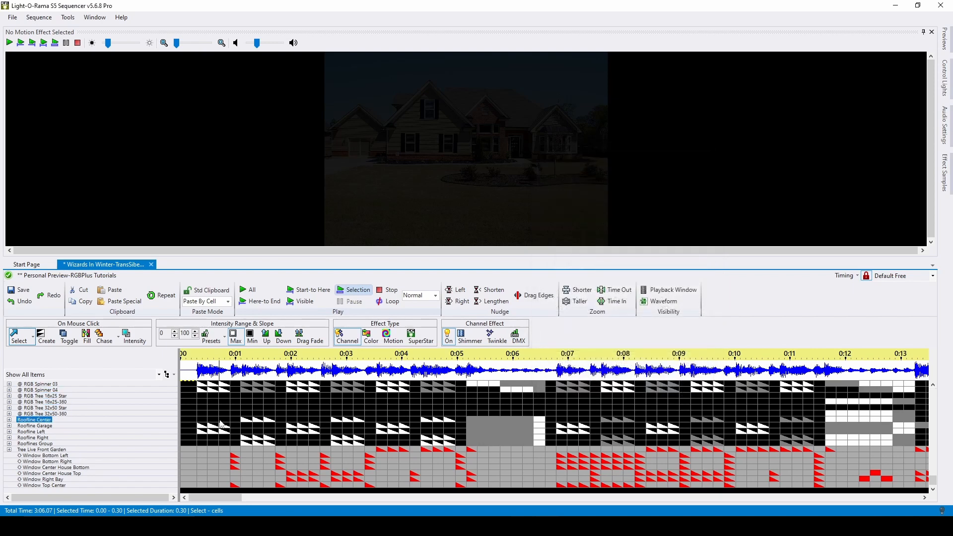
# - Start playback of the sequence from the first cell of the Roofline Garage row
pyautogui.click(190, 425)
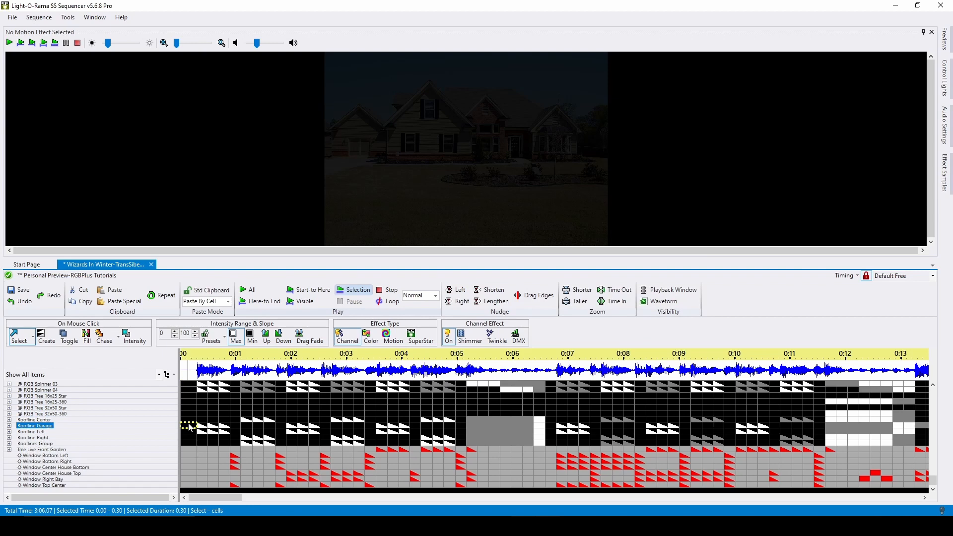
pyautogui.press('space')
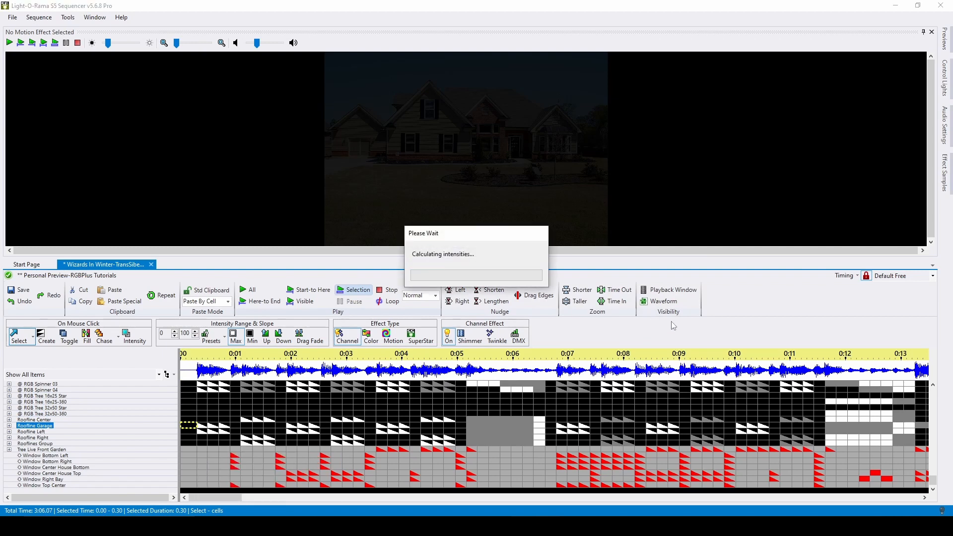